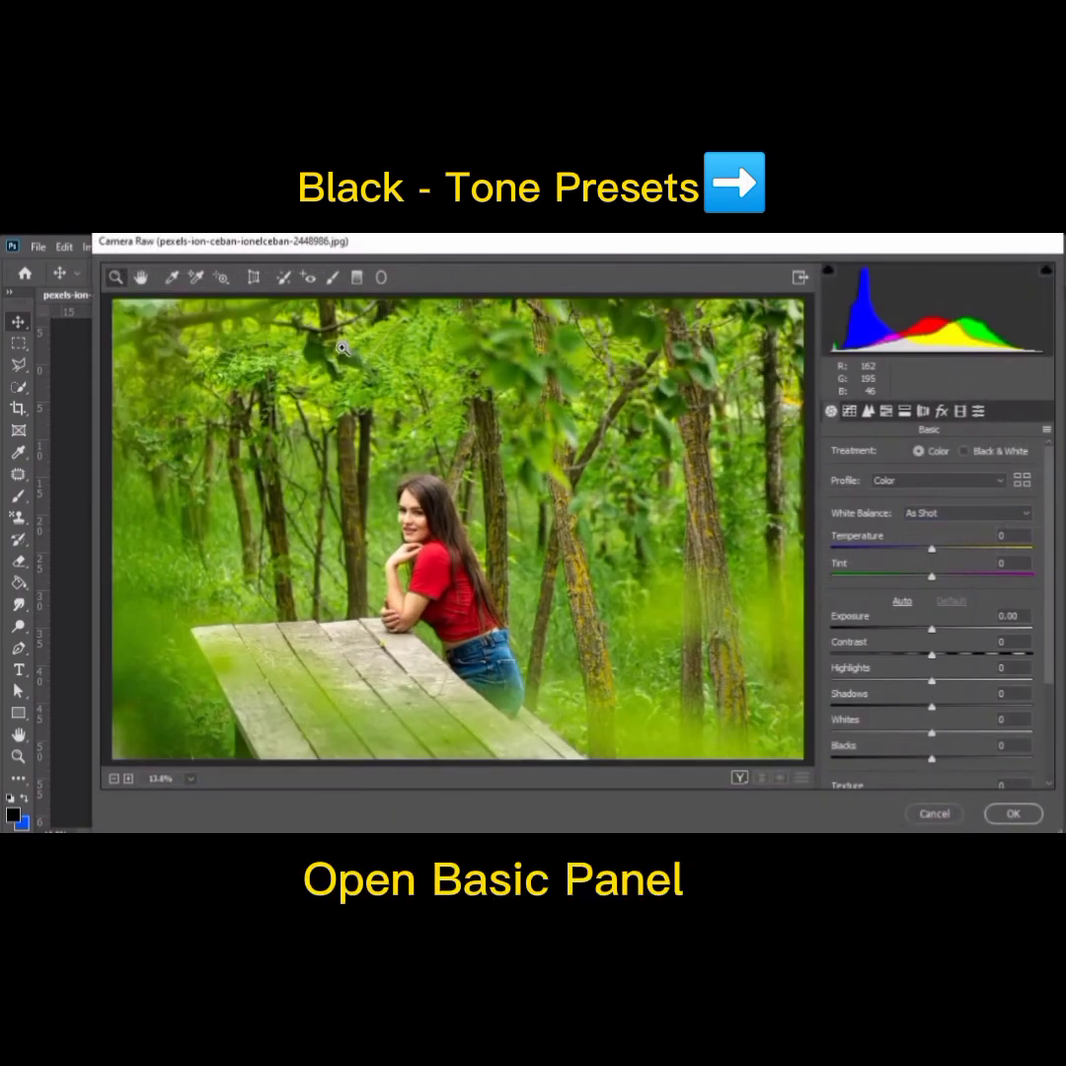
Step: In the Camera Raw filter, set the photo's white balance to Temperature +5 and Tint +10
left_click_drag(933, 551, 938, 552)
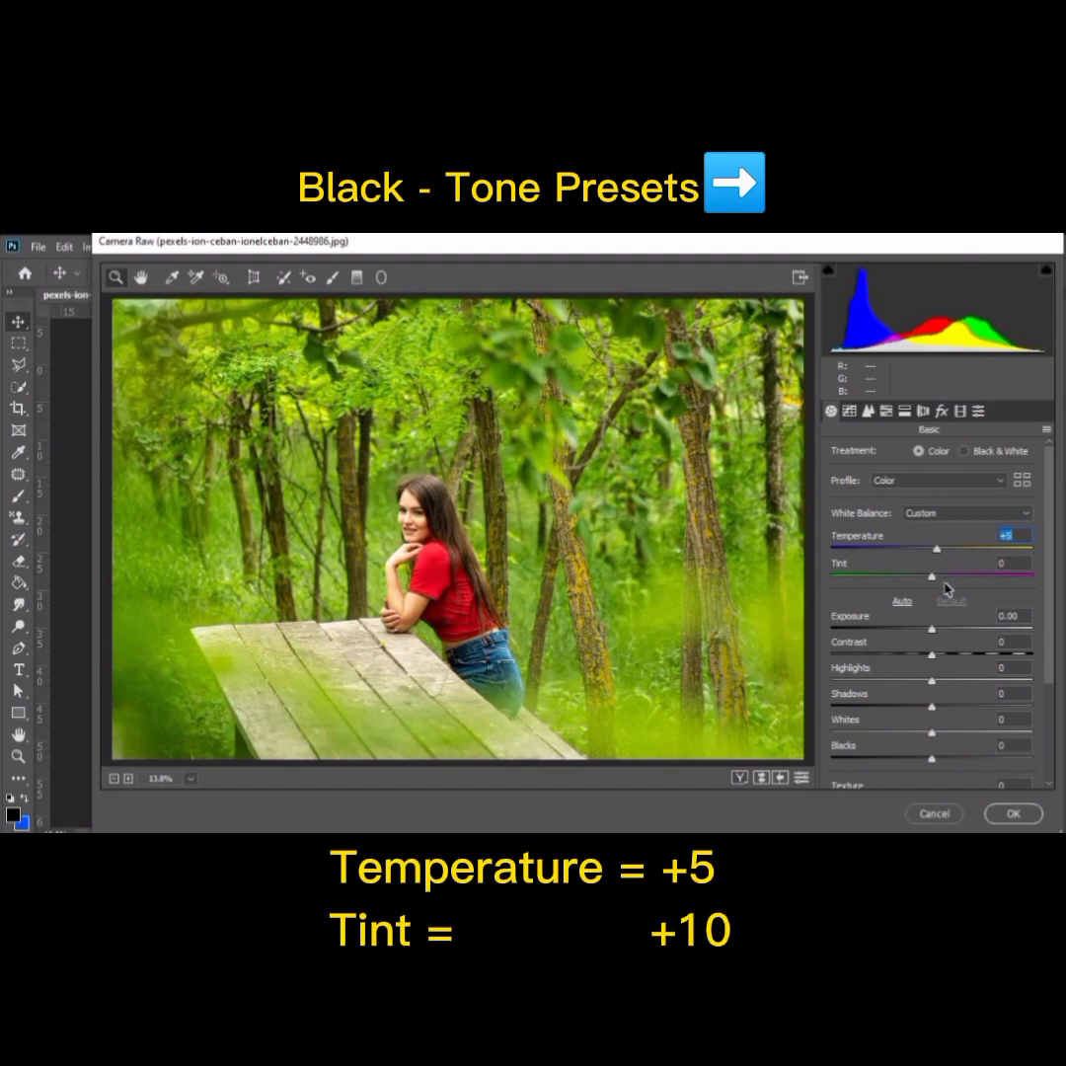
left_click_drag(931, 577, 940, 582)
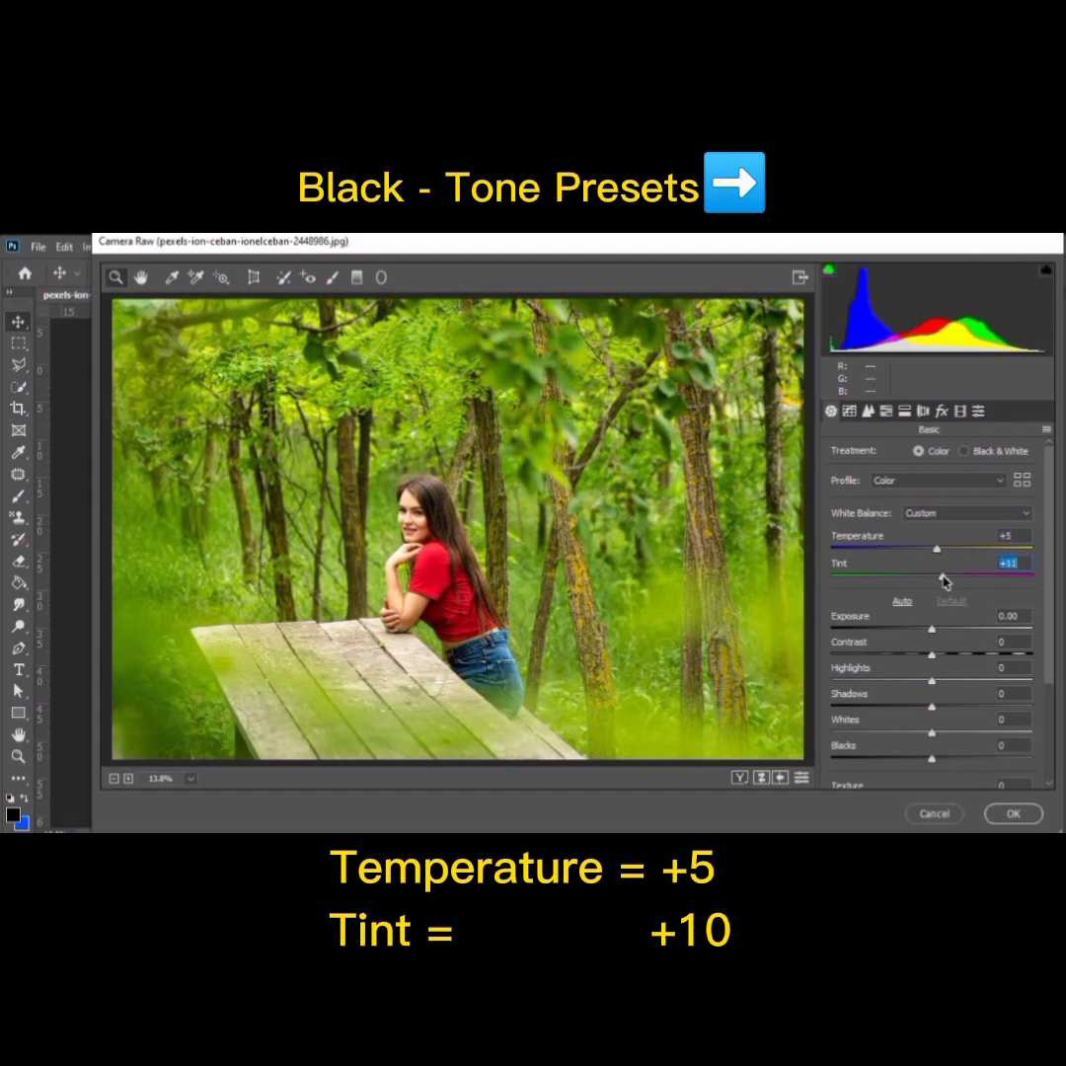
type("10")
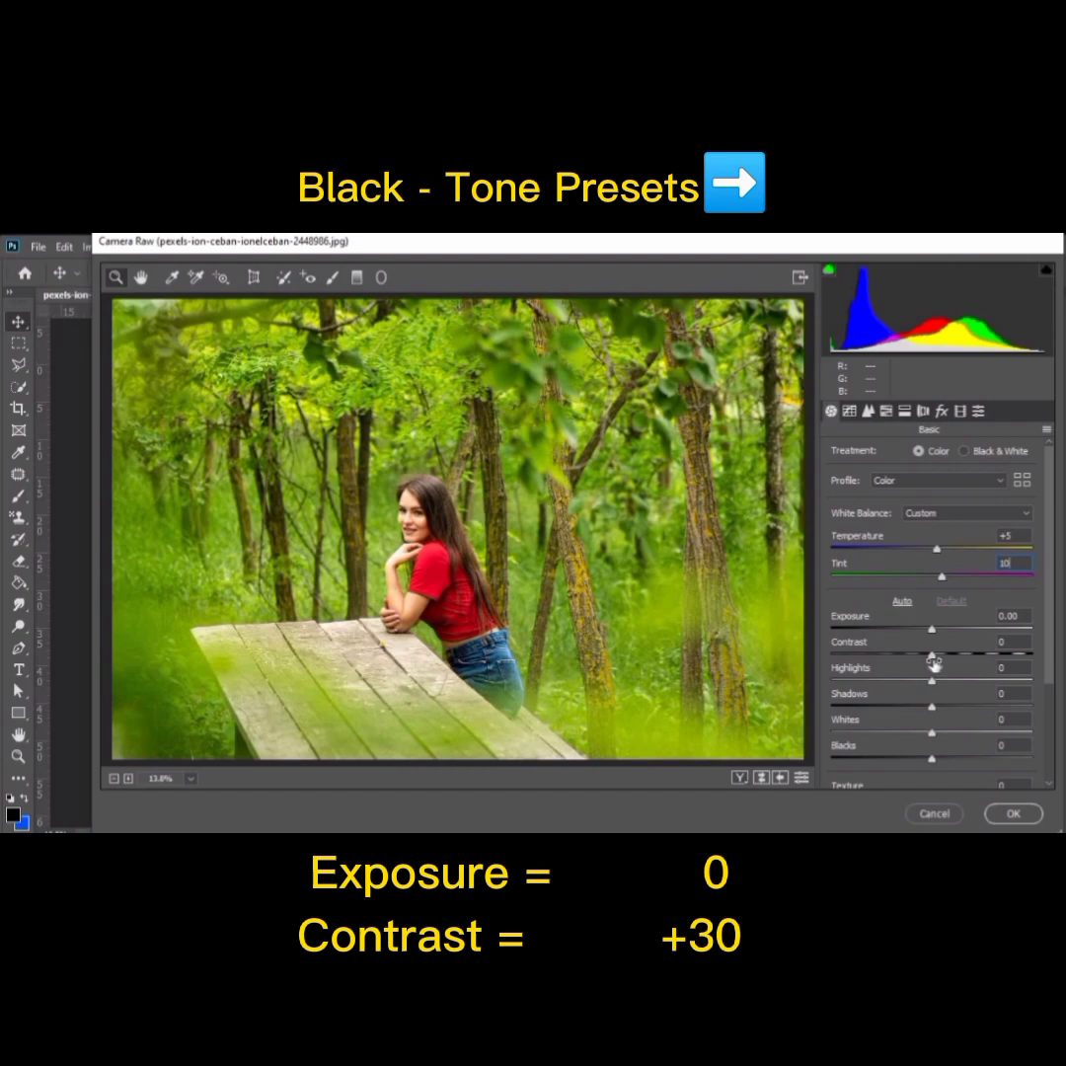
Step: Adjust the basic tones by setting Contrast to +30, Shadows to -50 and Blacks to -40
left_click_drag(933, 664, 965, 667)
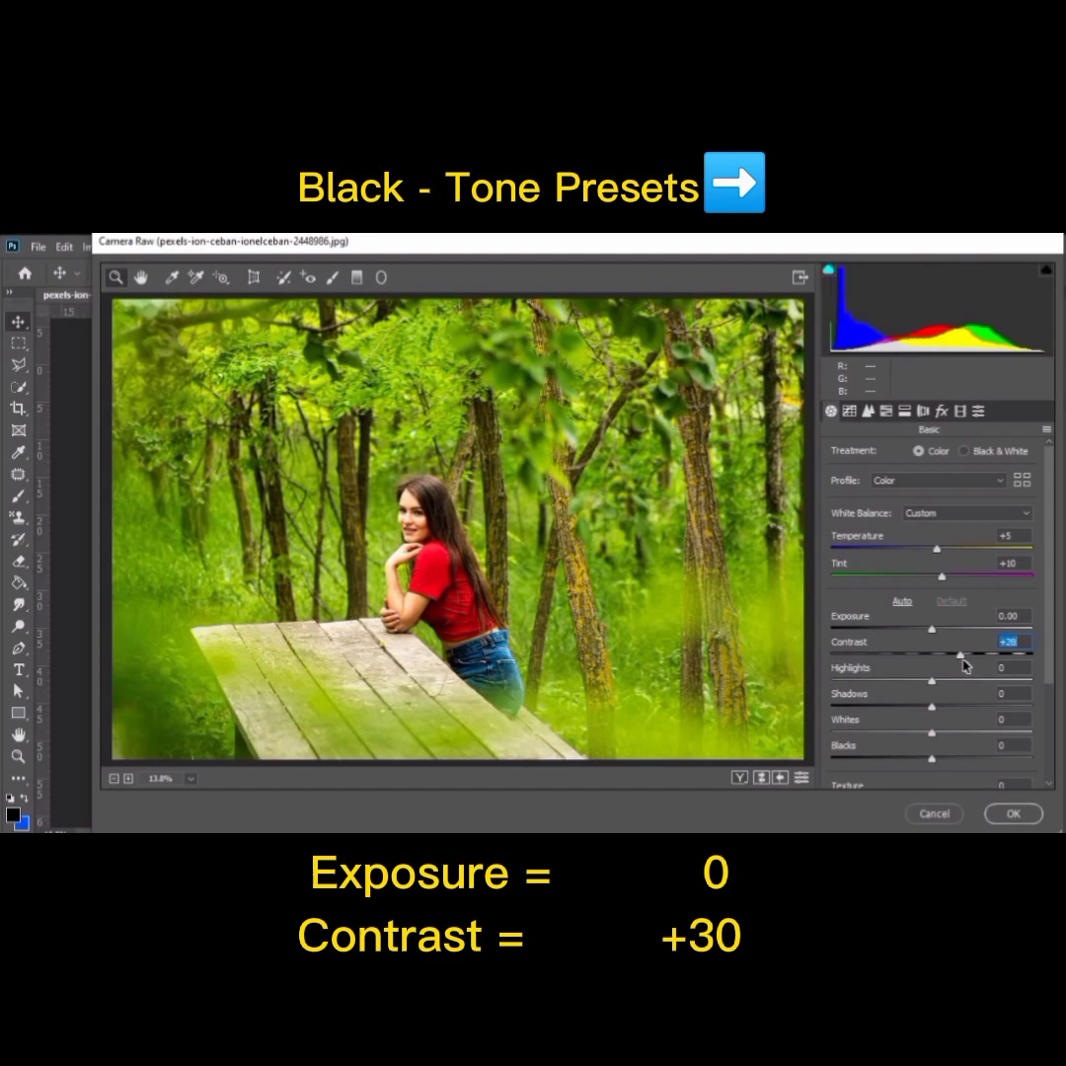
type("30")
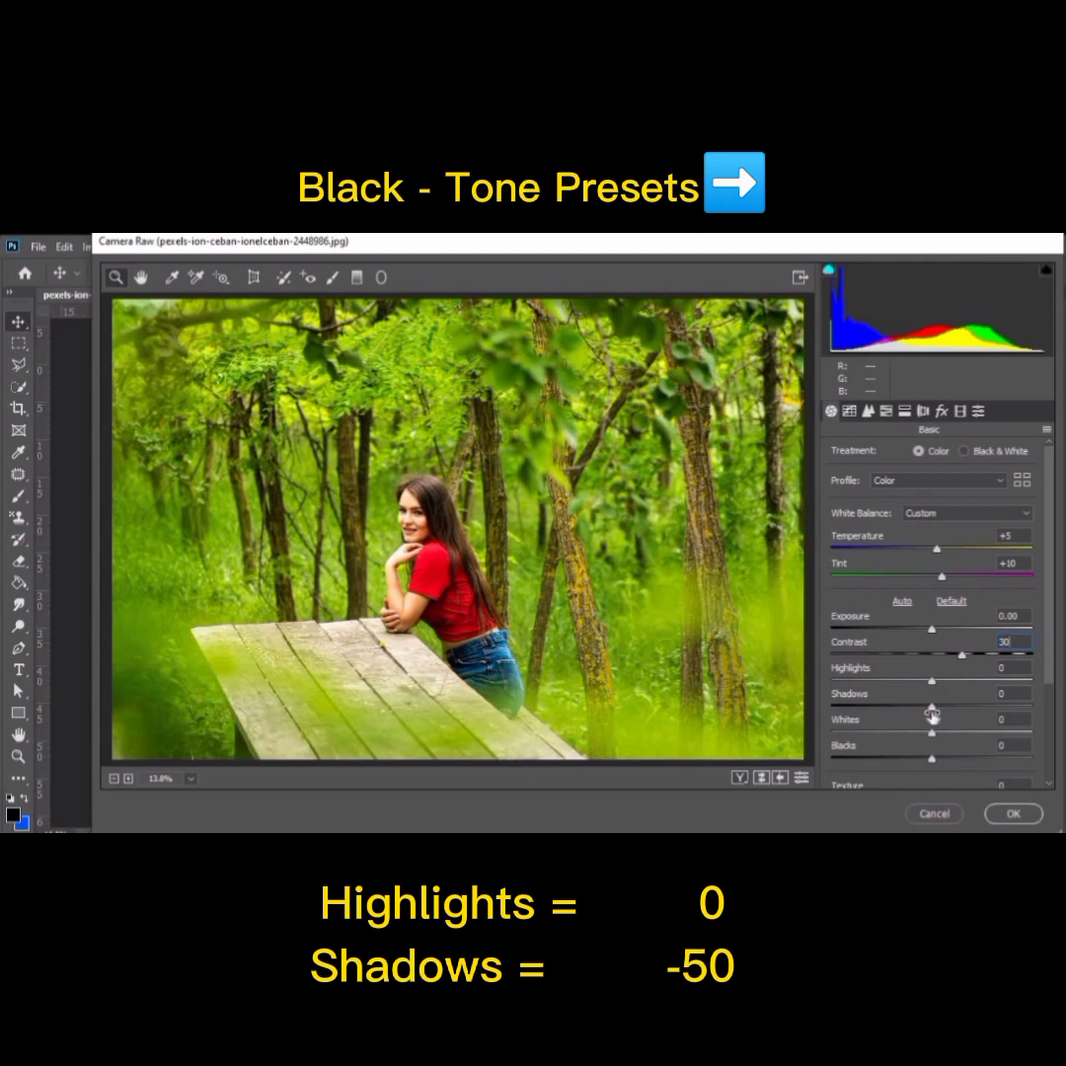
left_click_drag(932, 709, 882, 706)
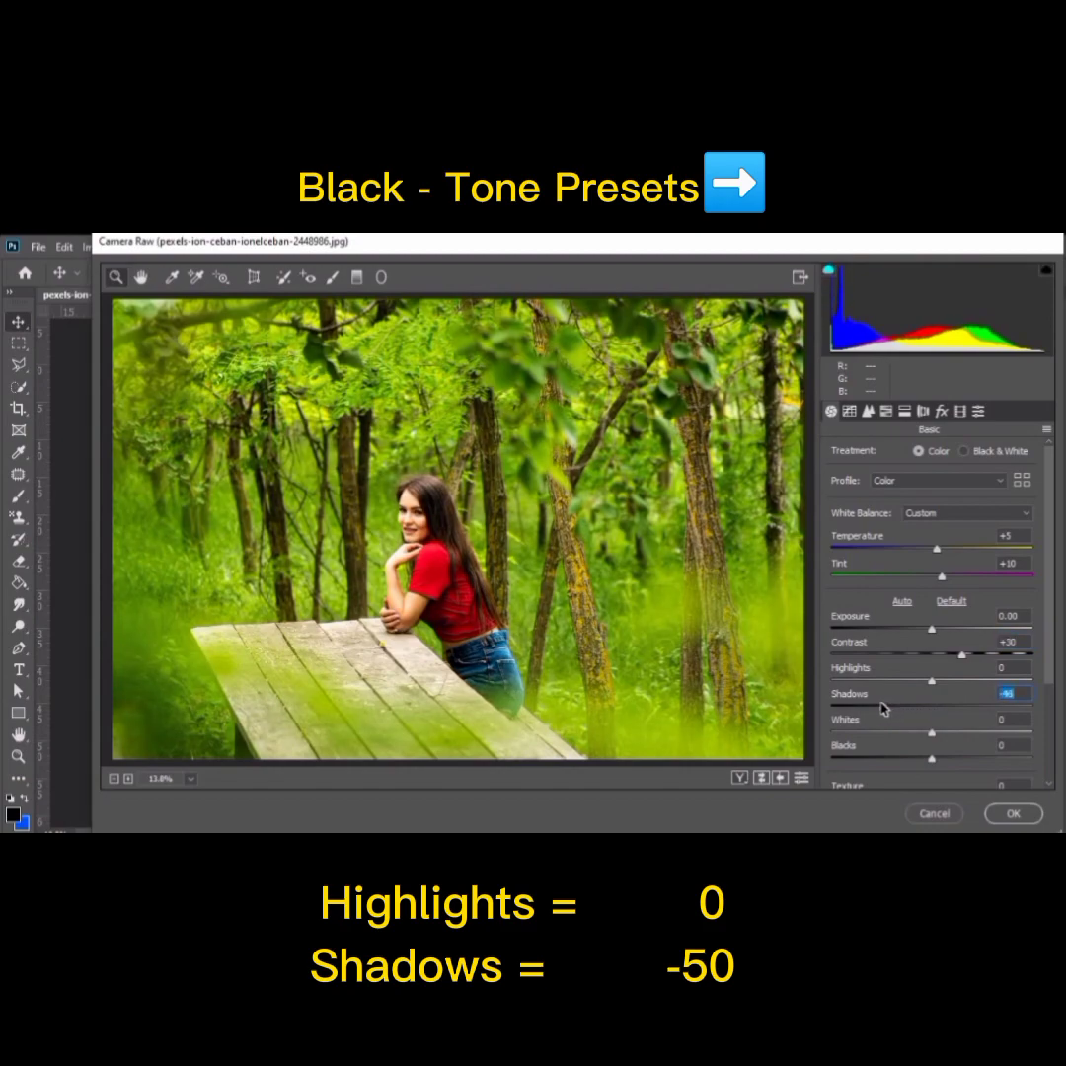
type("-50")
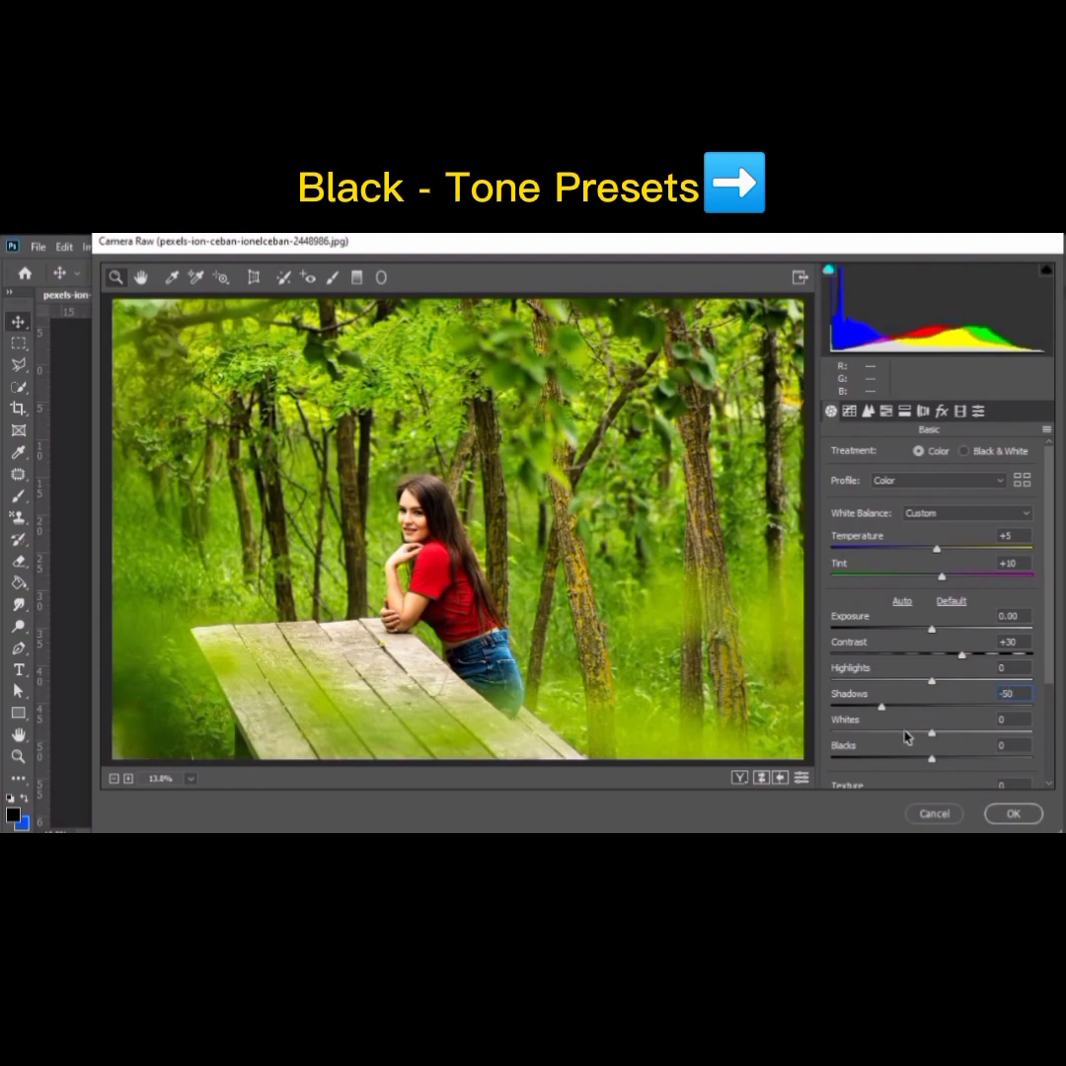
scroll(913, 737, "down", 1)
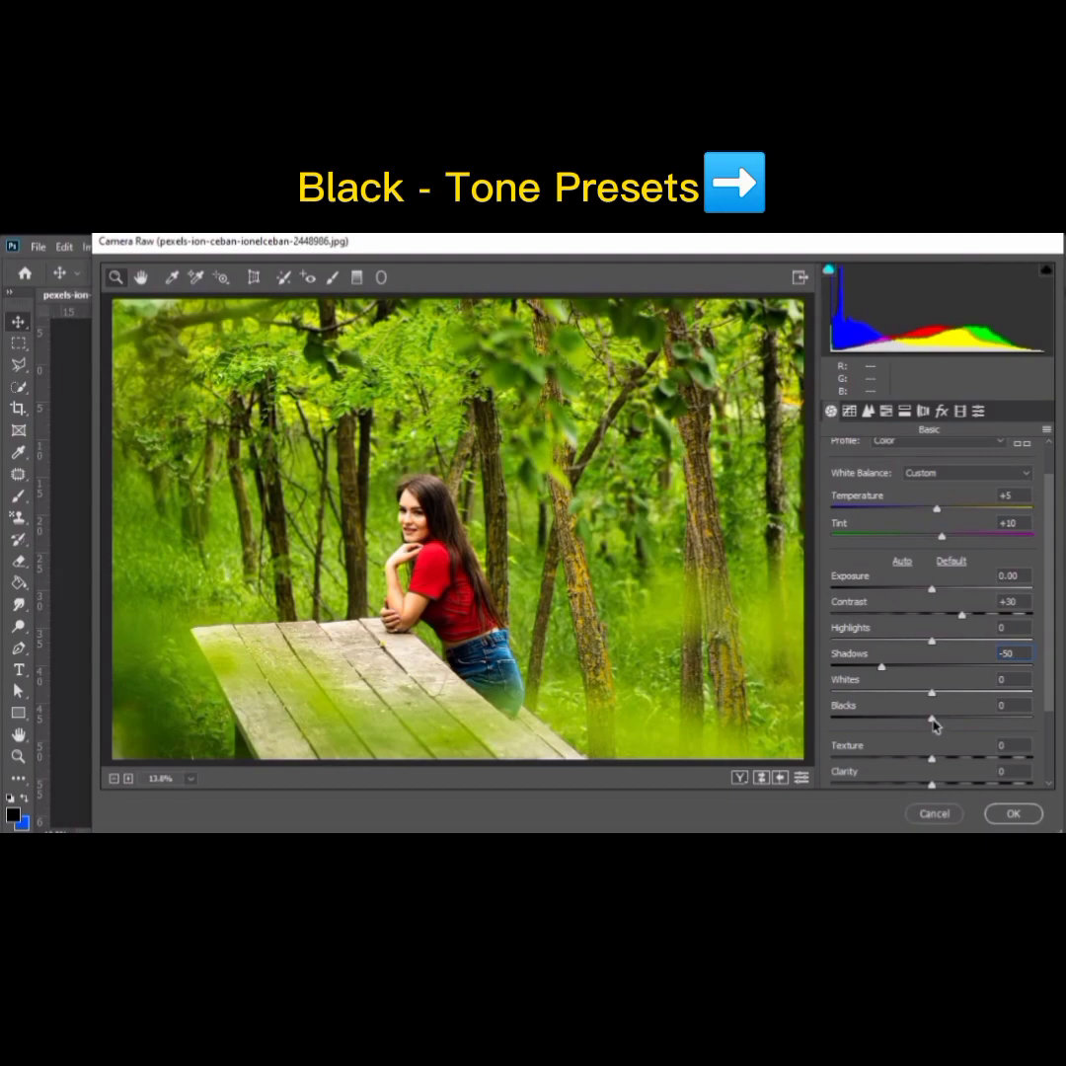
left_click_drag(935, 725, 890, 722)
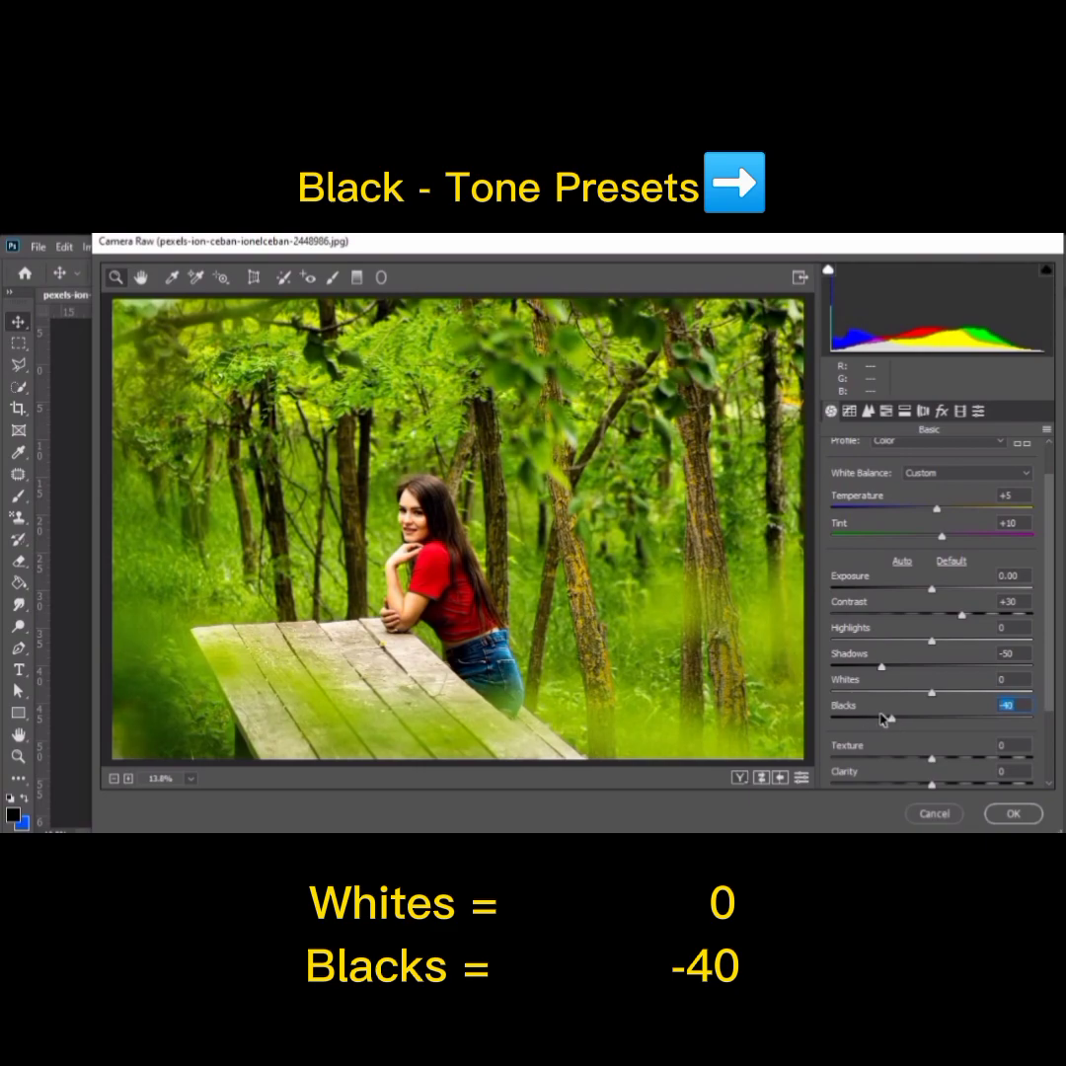
Step: Set Clarity to +20 and Vibrance to +20 in the basic adjustments
scroll(927, 730, "down", 1)
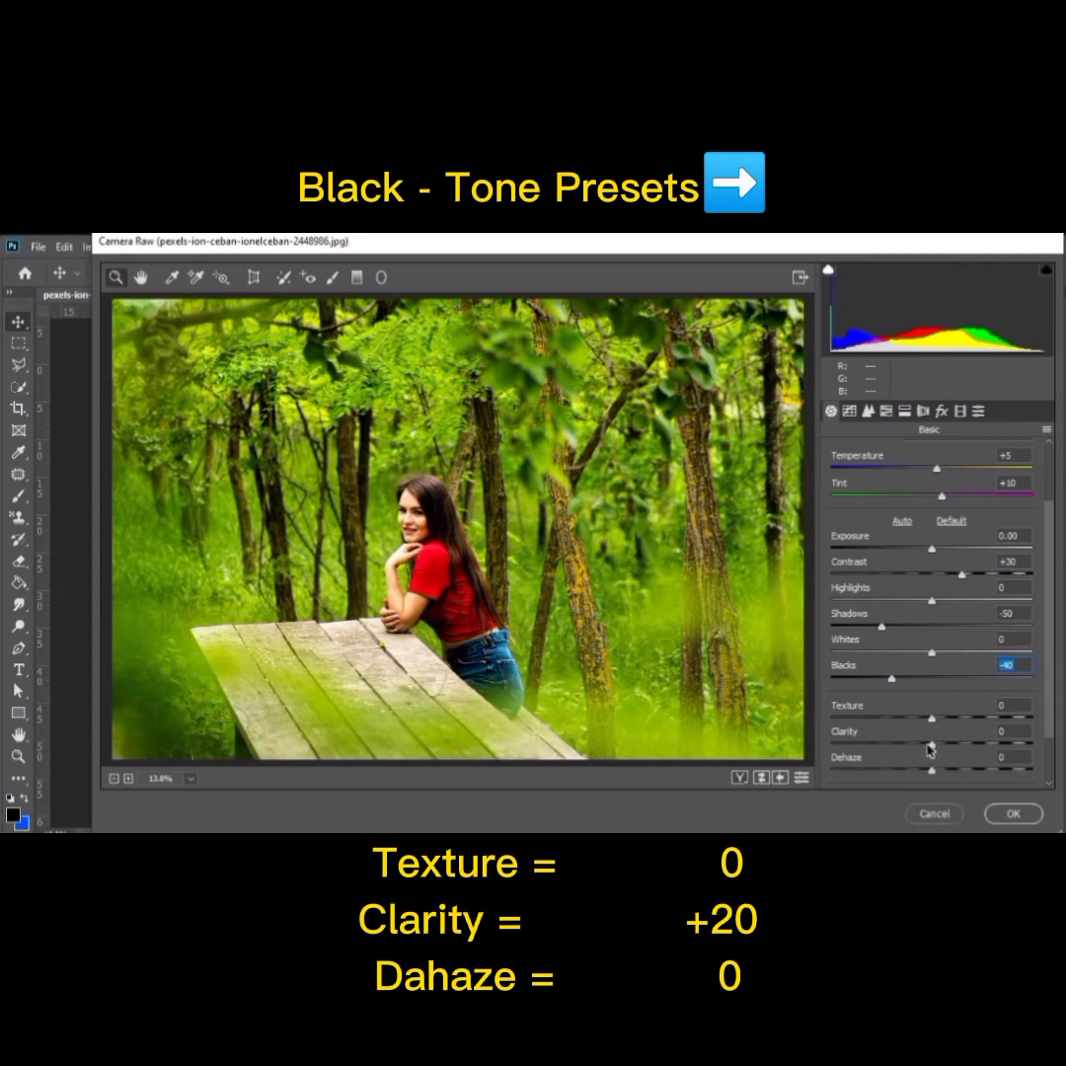
left_click_drag(934, 749, 943, 750)
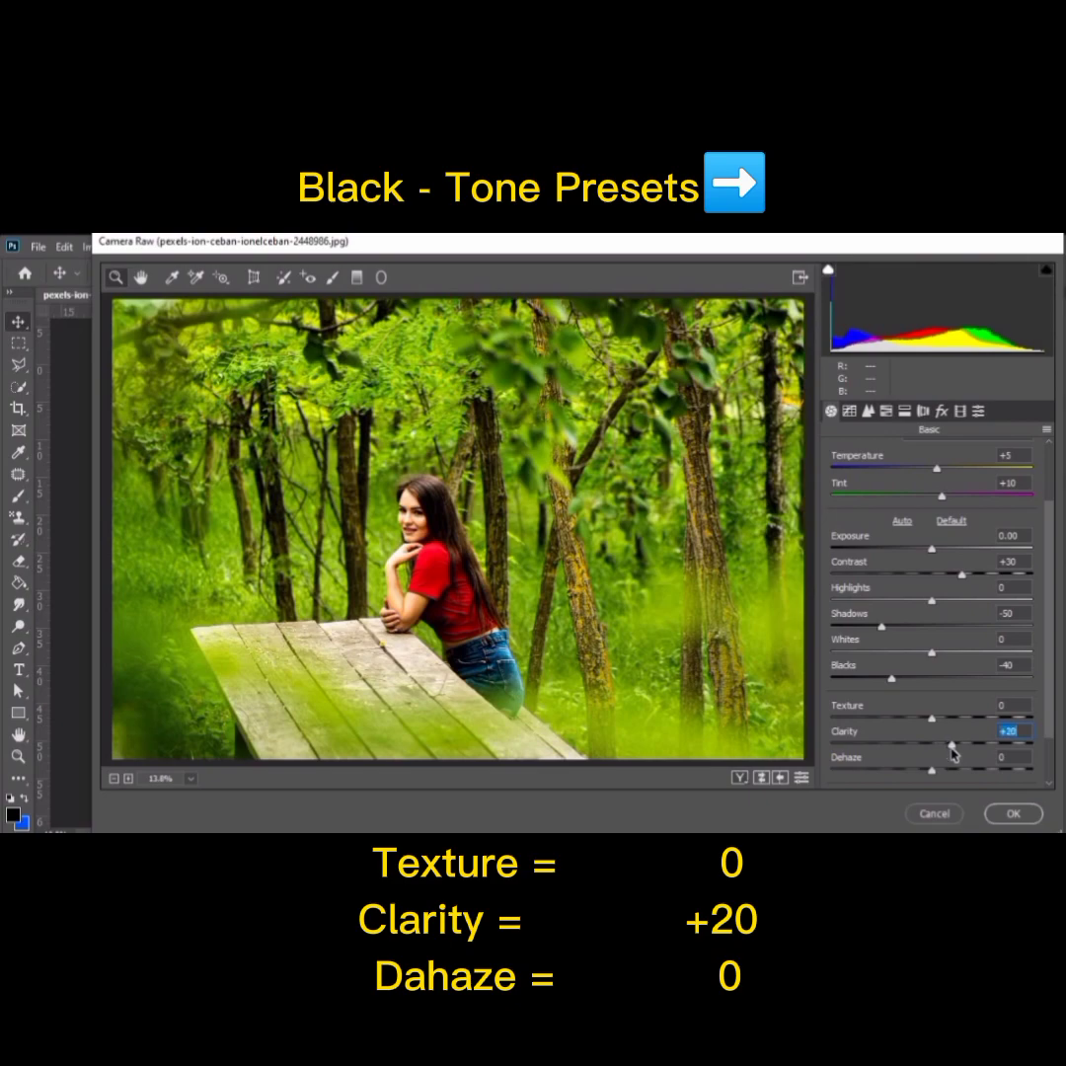
left_click_drag(950, 749, 949, 749)
scroll(950, 747, "down", 1)
scroll(951, 759, "down", 1)
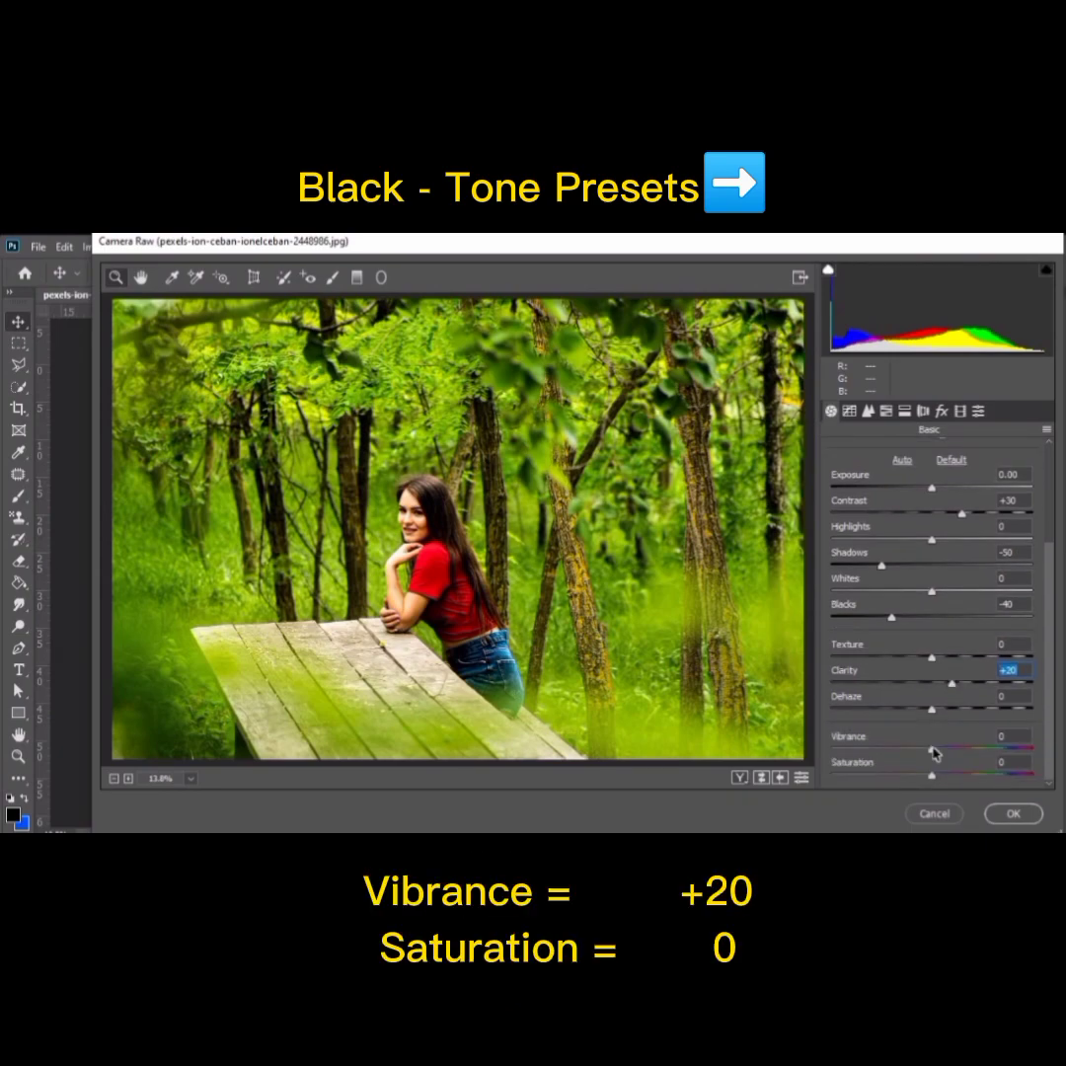
left_click_drag(932, 750, 952, 753)
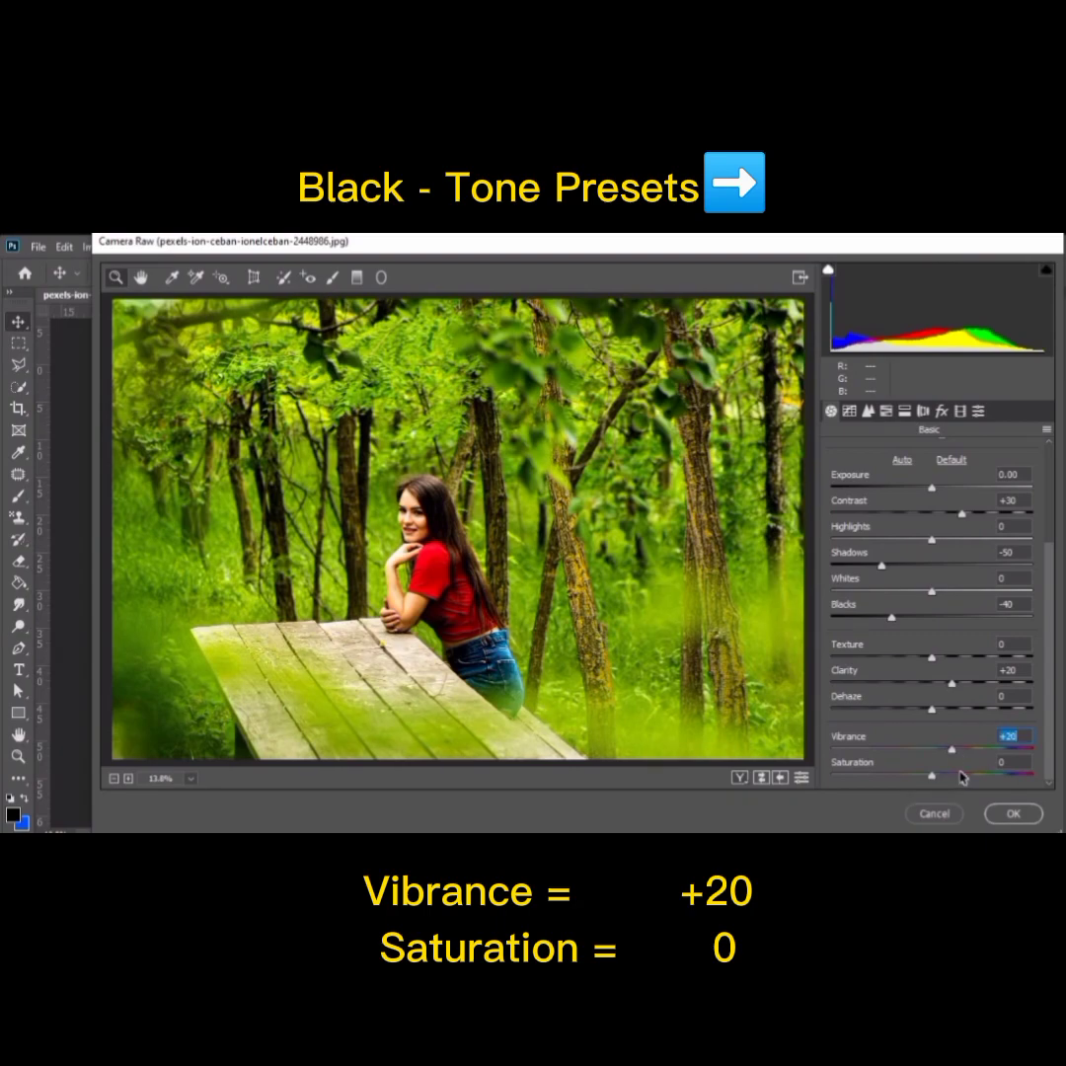
Step: Set the parametric tone curve to Highlights -10, Lights -5, Darks -28 and Shadows -39, with the before/after split preview on
left_click(849, 411)
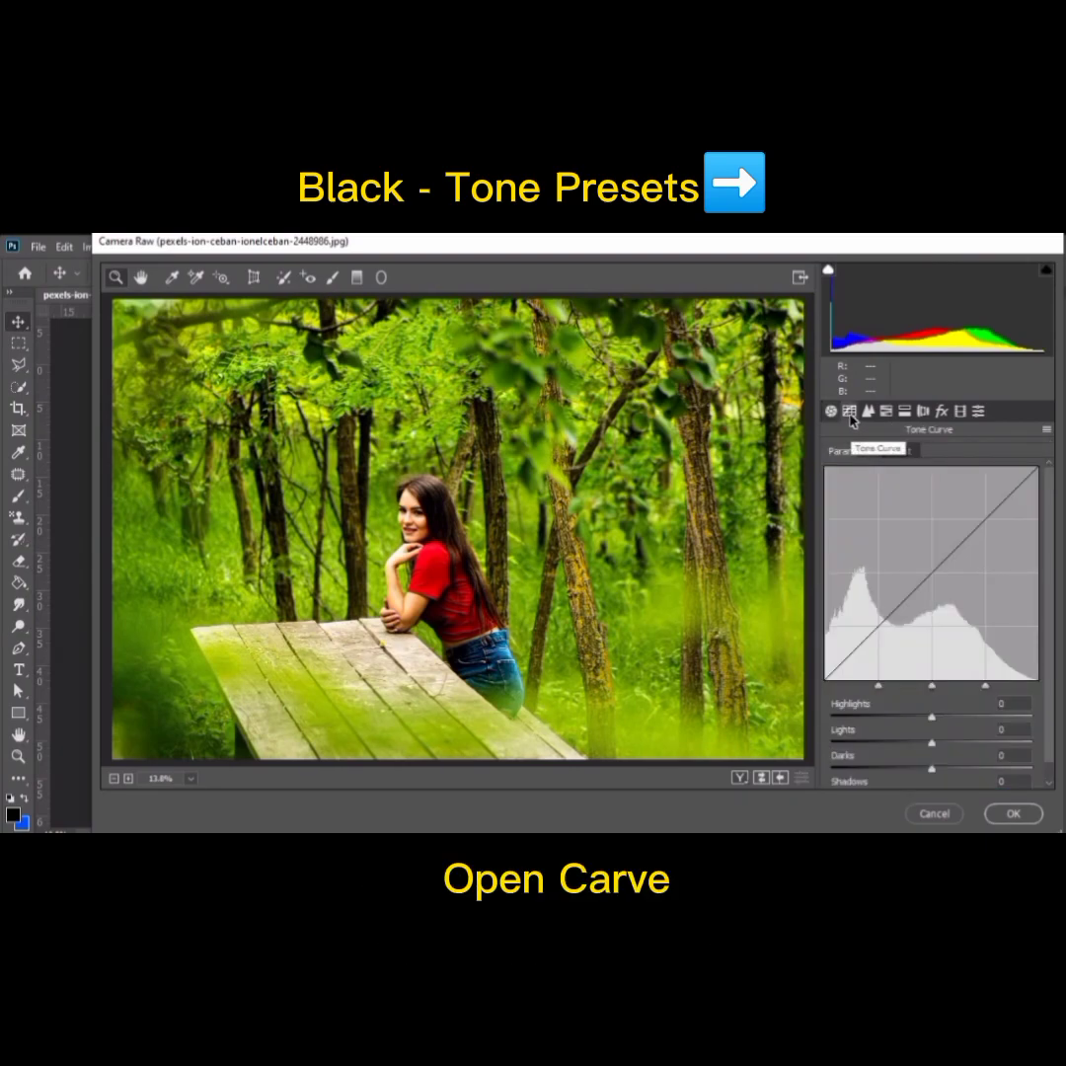
left_click(740, 779)
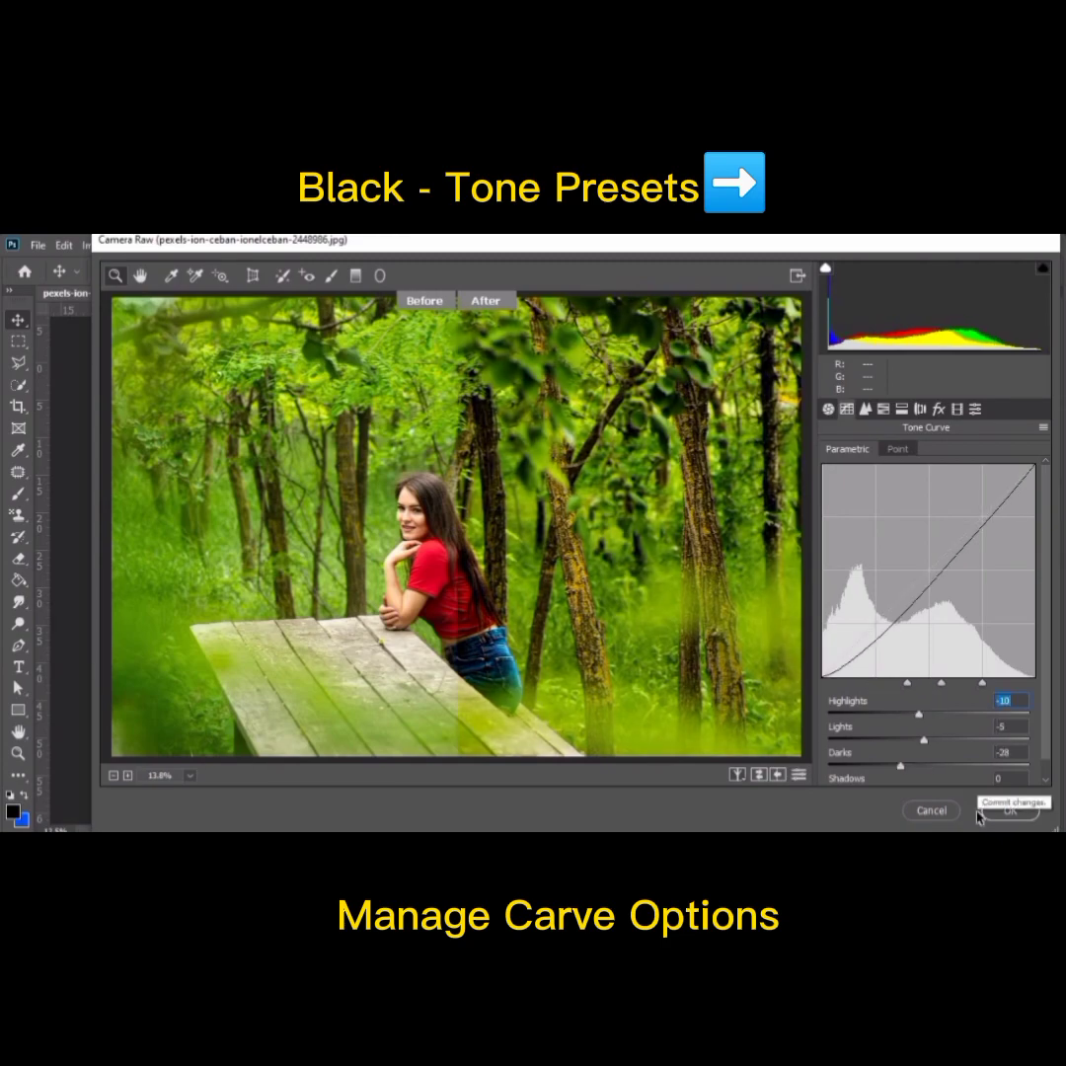
scroll(848, 636, "down", 1)
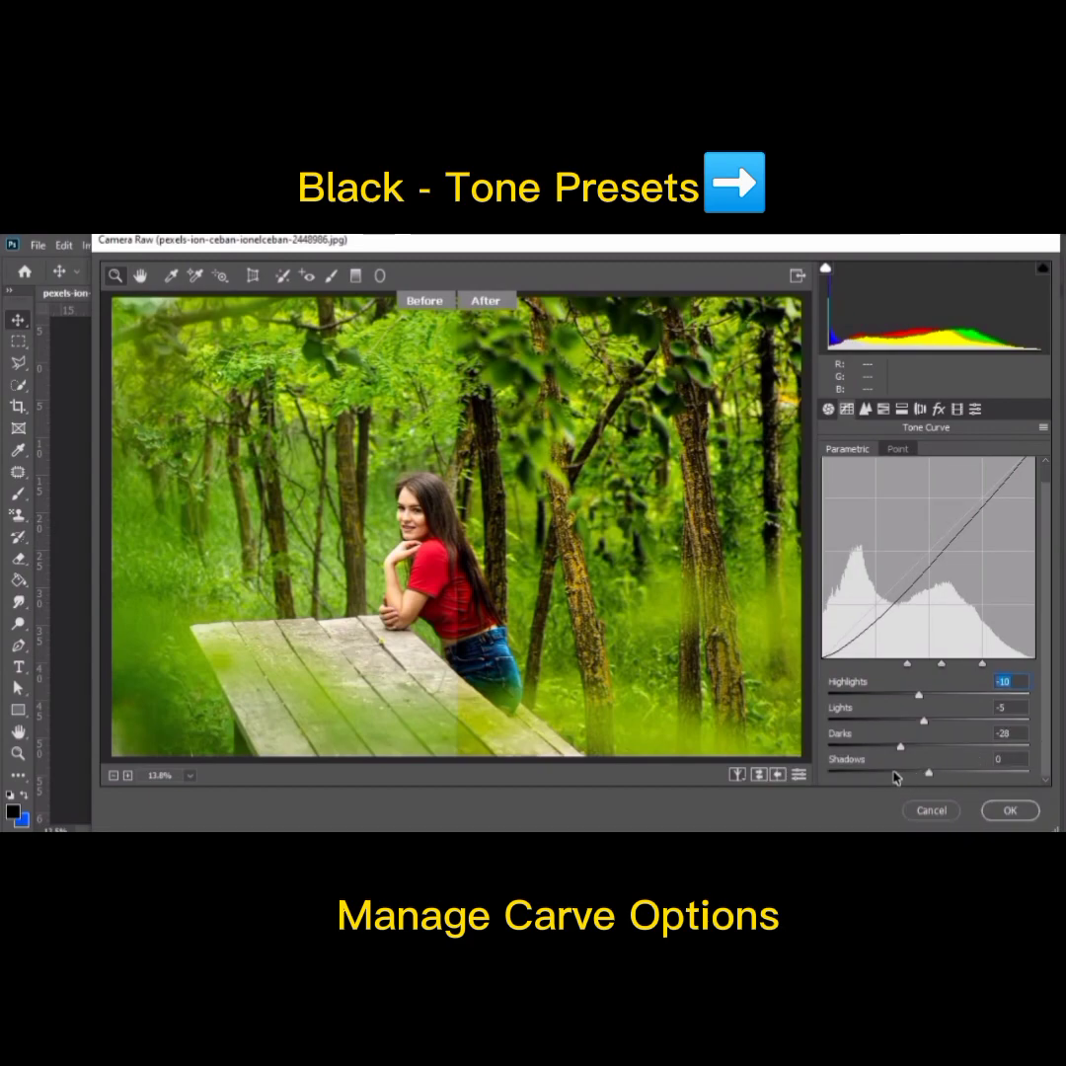
left_click_drag(928, 778, 892, 777)
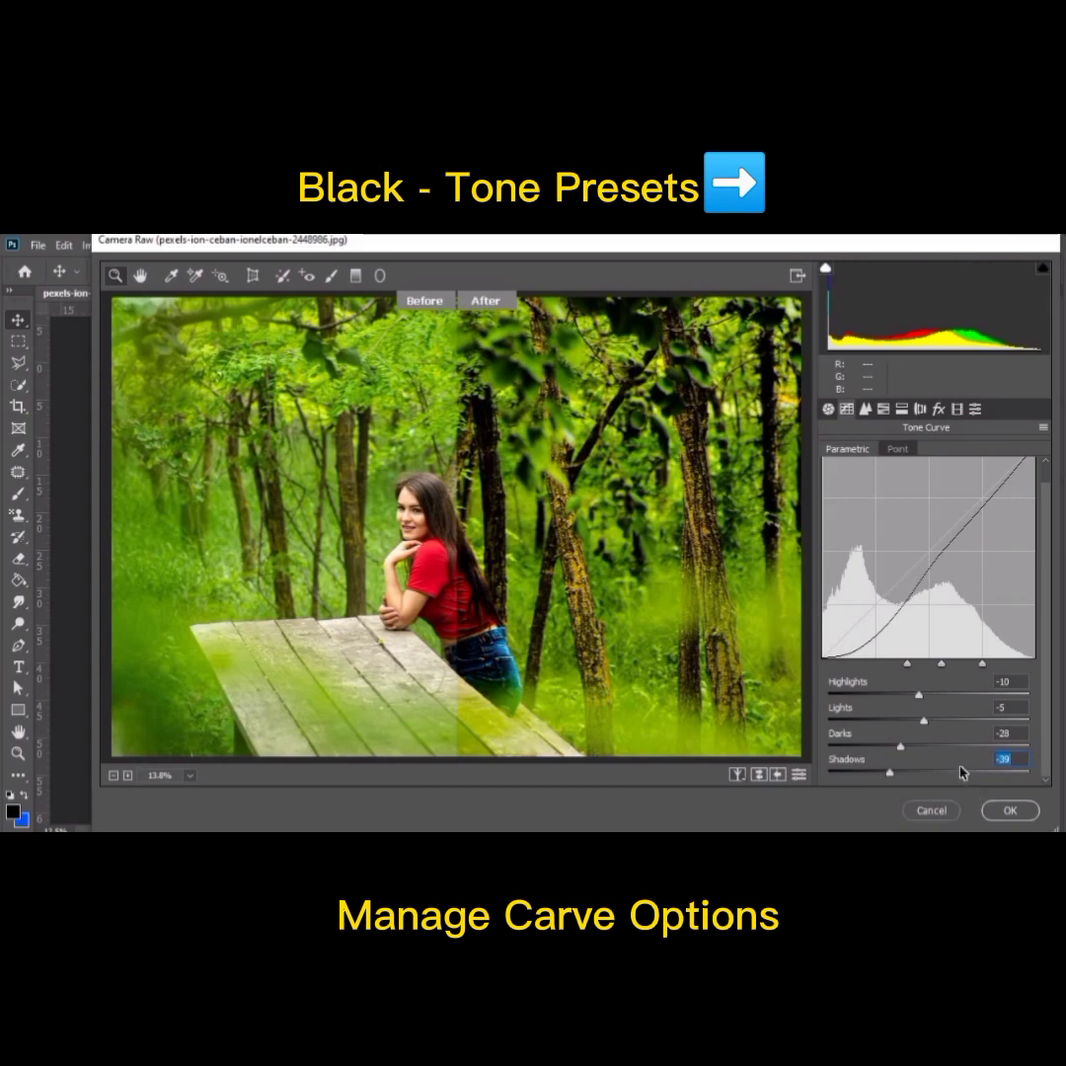
Step: Sharpen the photo with Amount 30, Radius 3.0 and Detail 25
left_click(864, 411)
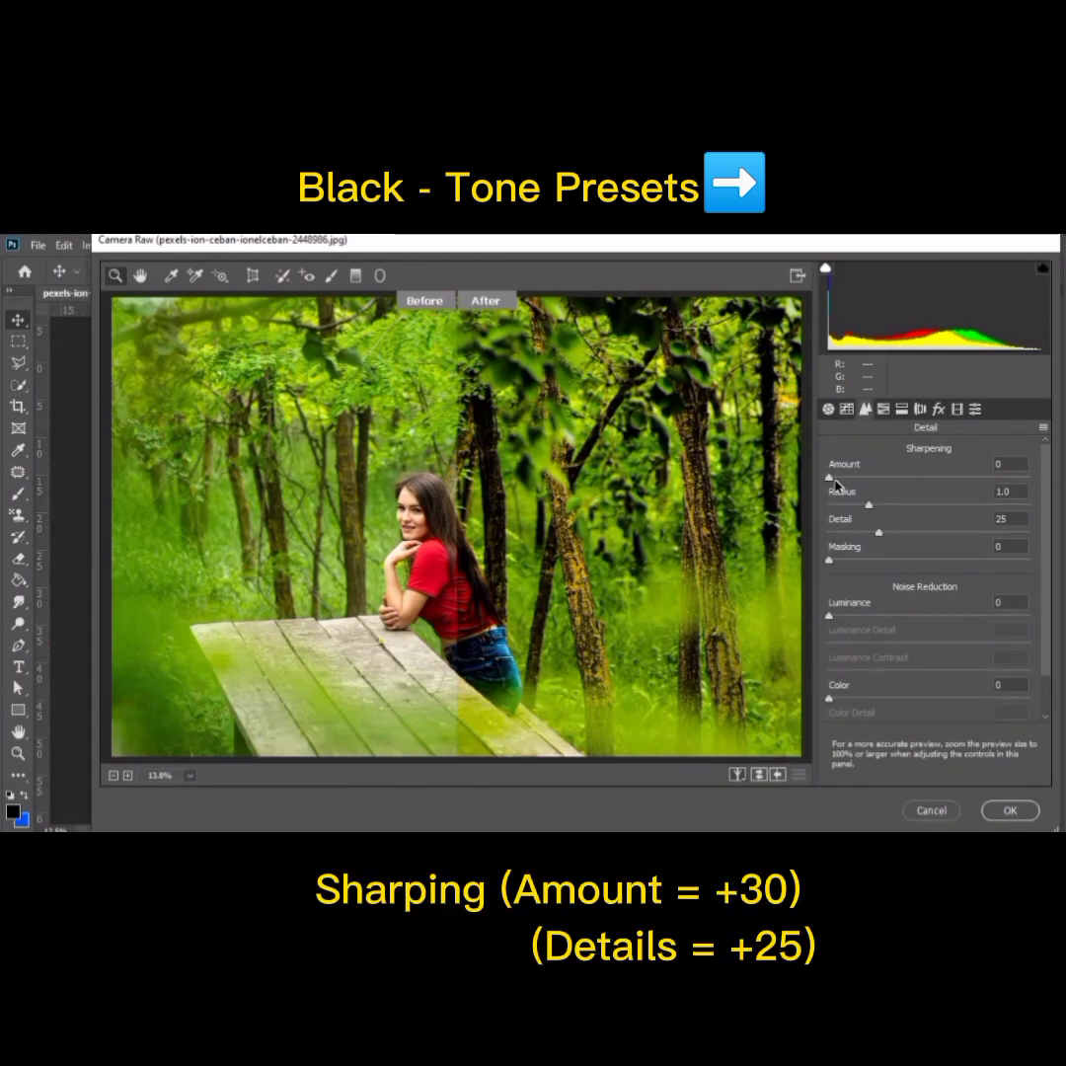
left_click_drag(830, 478, 870, 481)
mouse_move(878, 538)
left_mouse_down()
mouse_move(905, 540)
mouse_move(825, 538)
mouse_move(879, 539)
left_mouse_up()
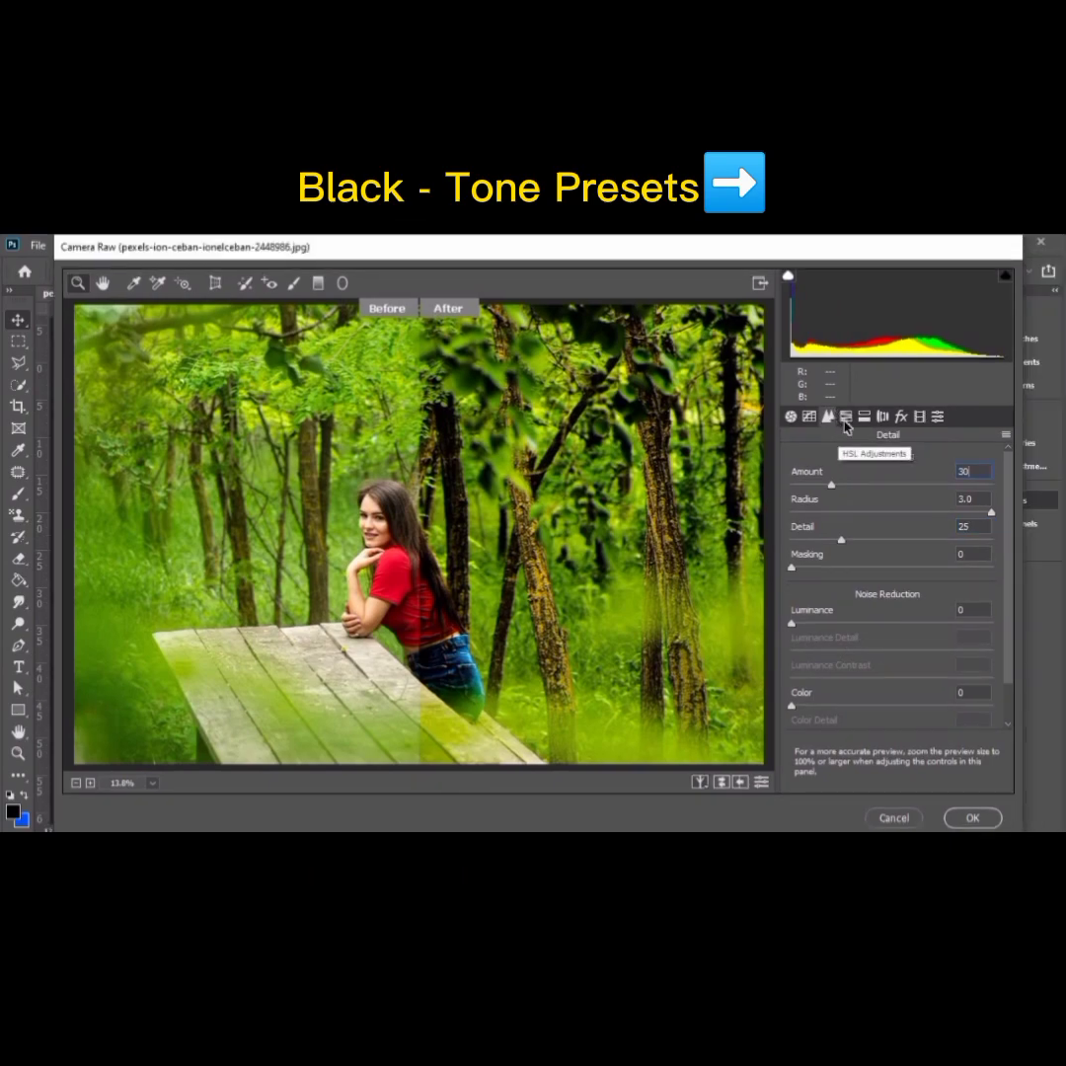
Step: In the HSL adjustments, set the hue of Reds to +50 and of Yellows to -100
left_click(845, 418)
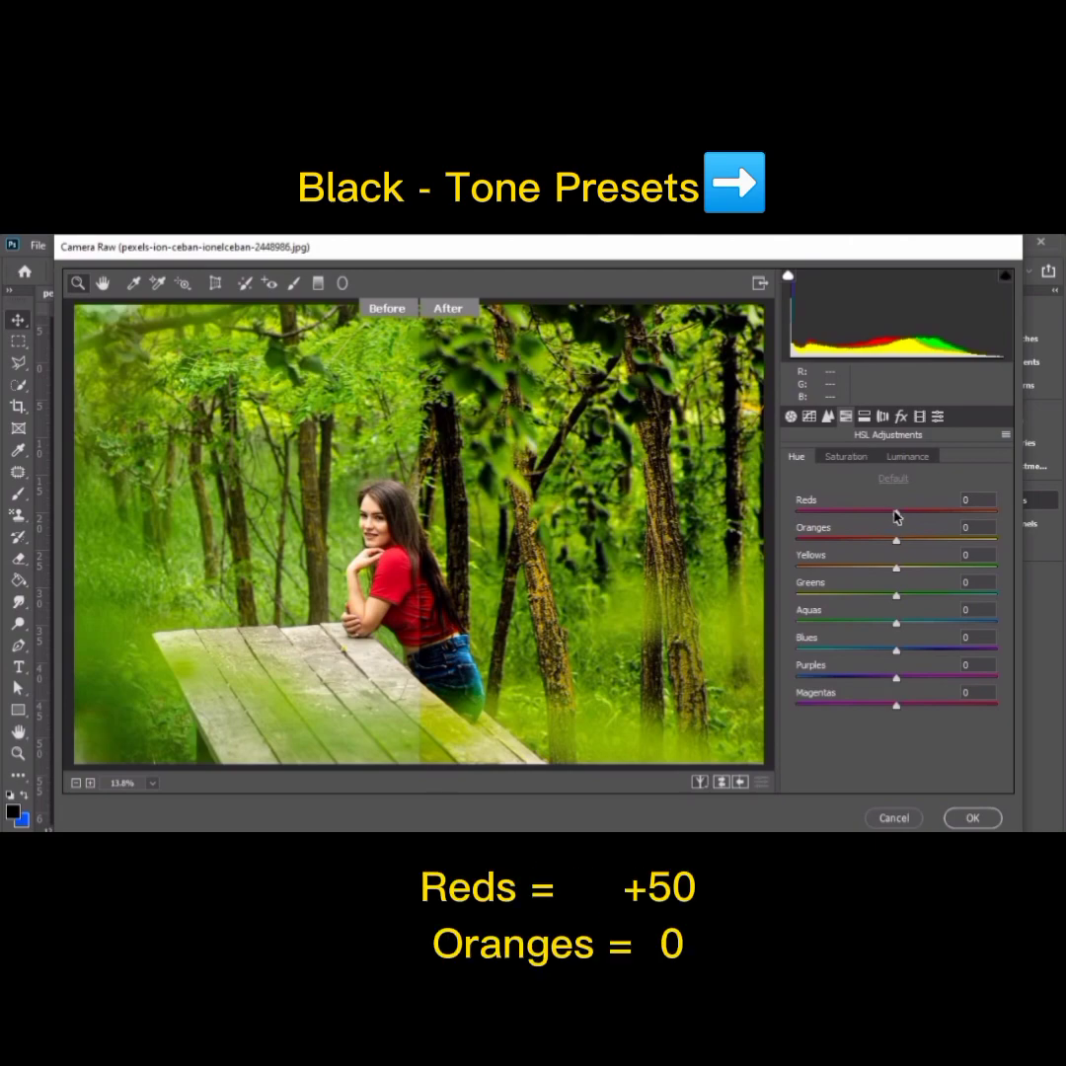
left_click_drag(896, 517, 939, 520)
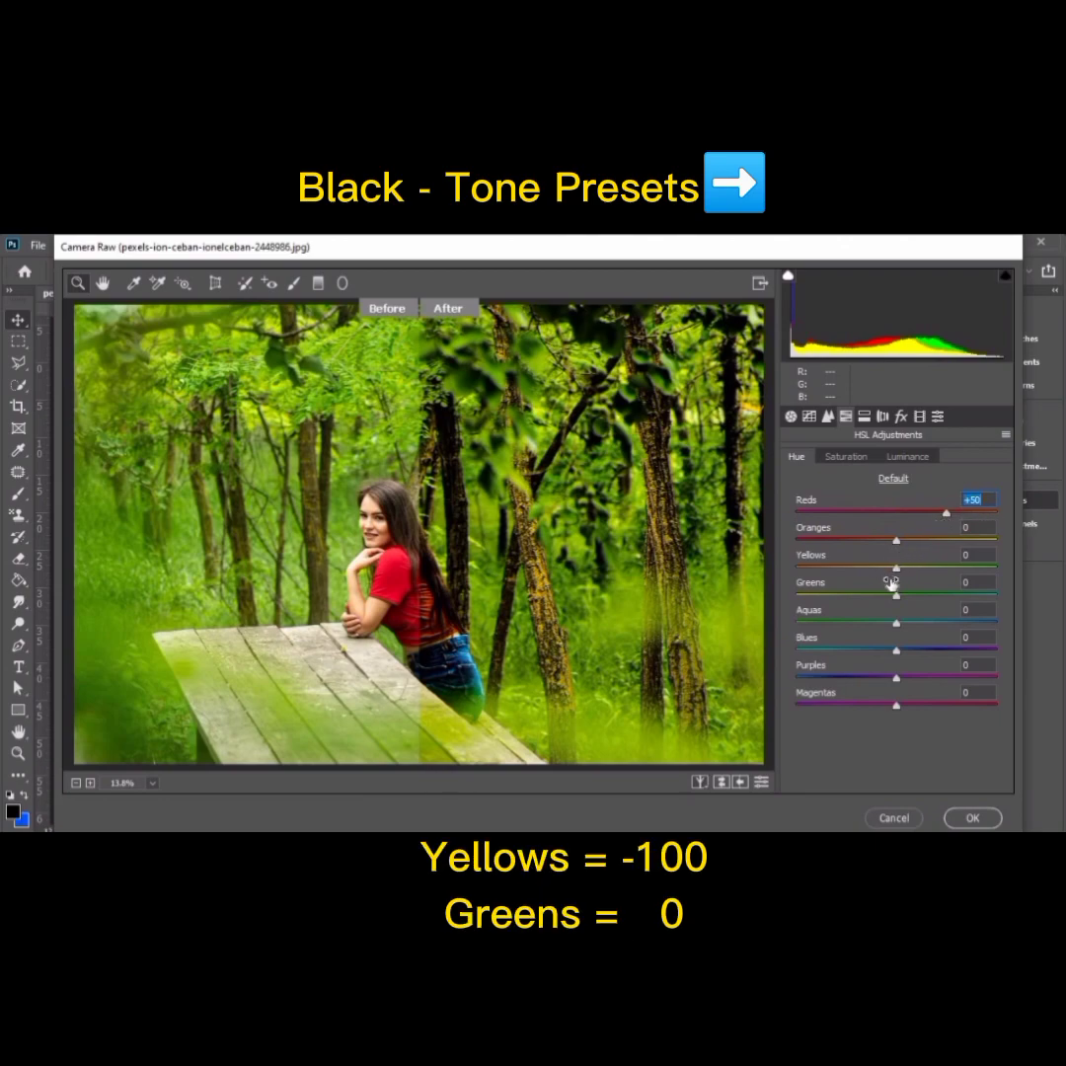
left_click_drag(896, 570, 805, 570)
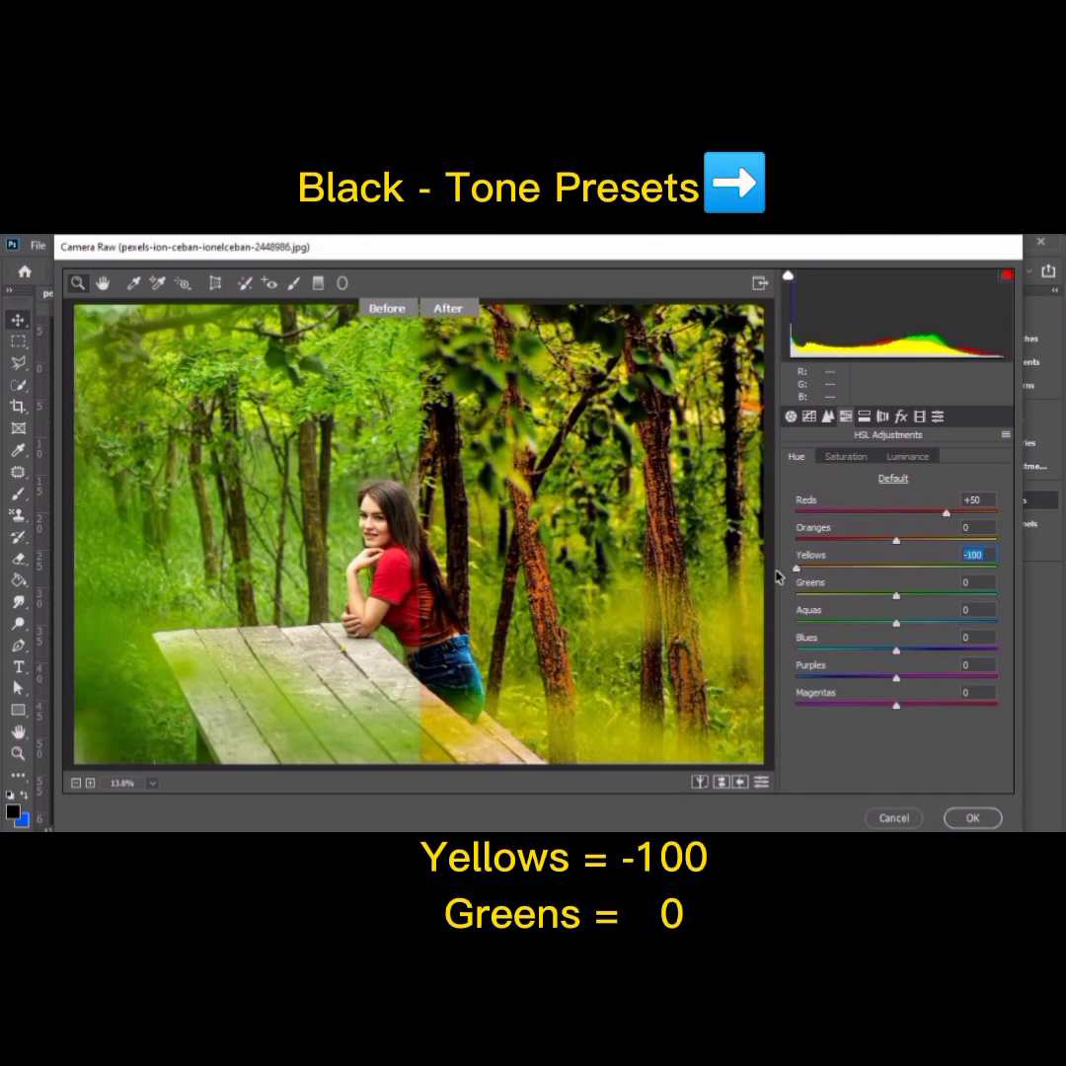
left_click_drag(797, 570, 765, 580)
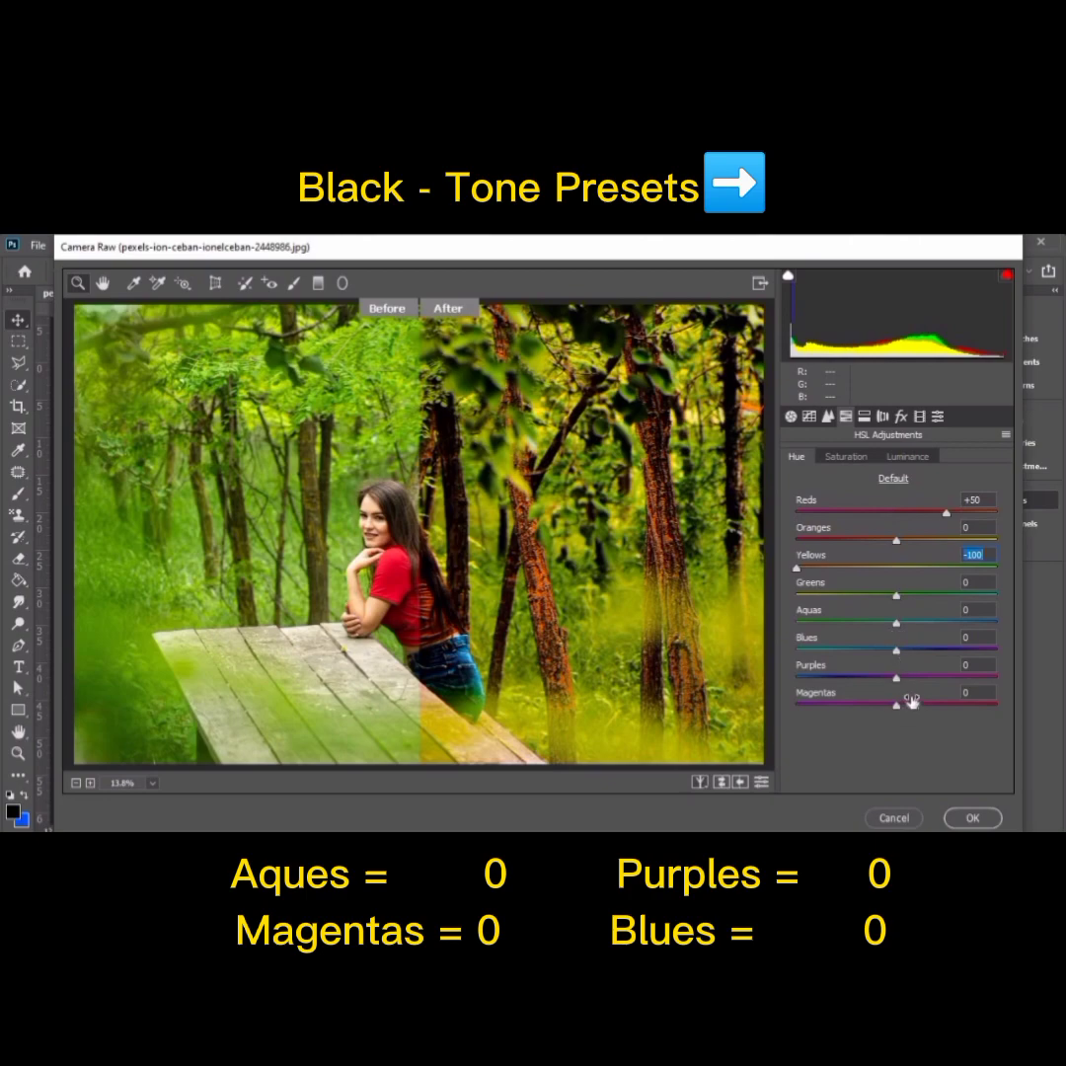
Step: Set the HSL saturation of Oranges to -25 and of Yellows and Greens to -100
left_click(843, 457)
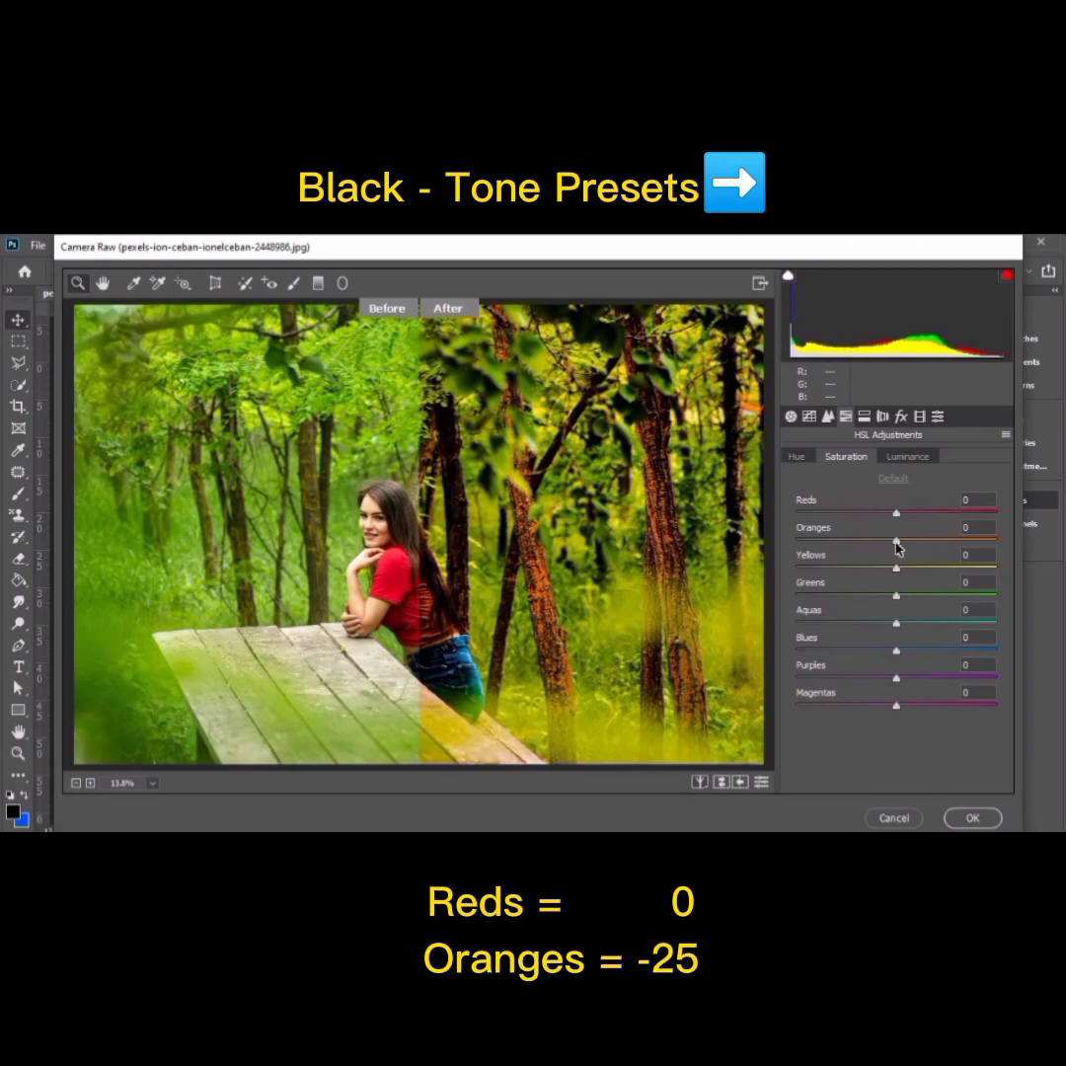
left_click_drag(895, 547, 874, 547)
left_click_drag(869, 542, 872, 541)
left_click_drag(895, 569, 787, 560)
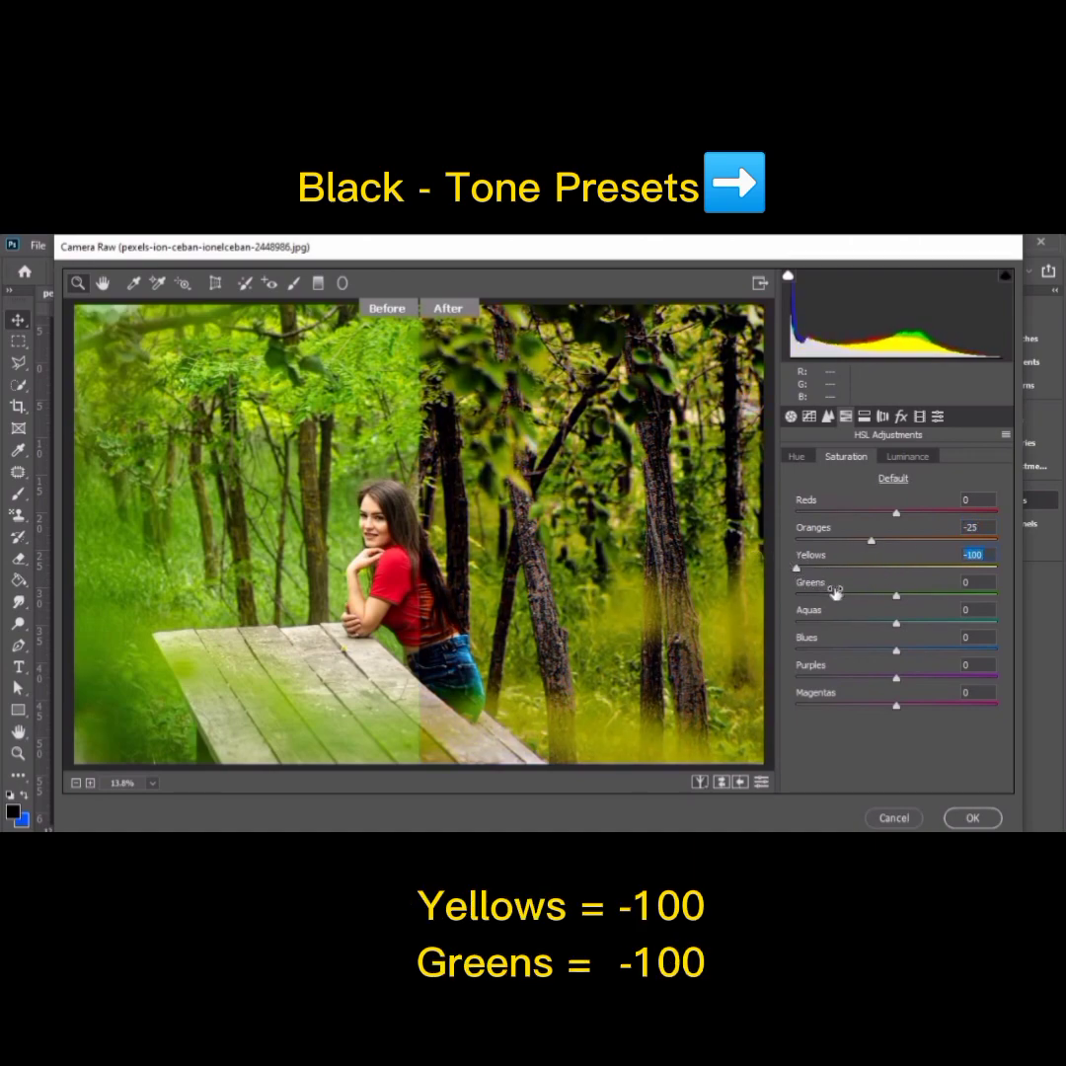
left_click_drag(895, 598, 785, 596)
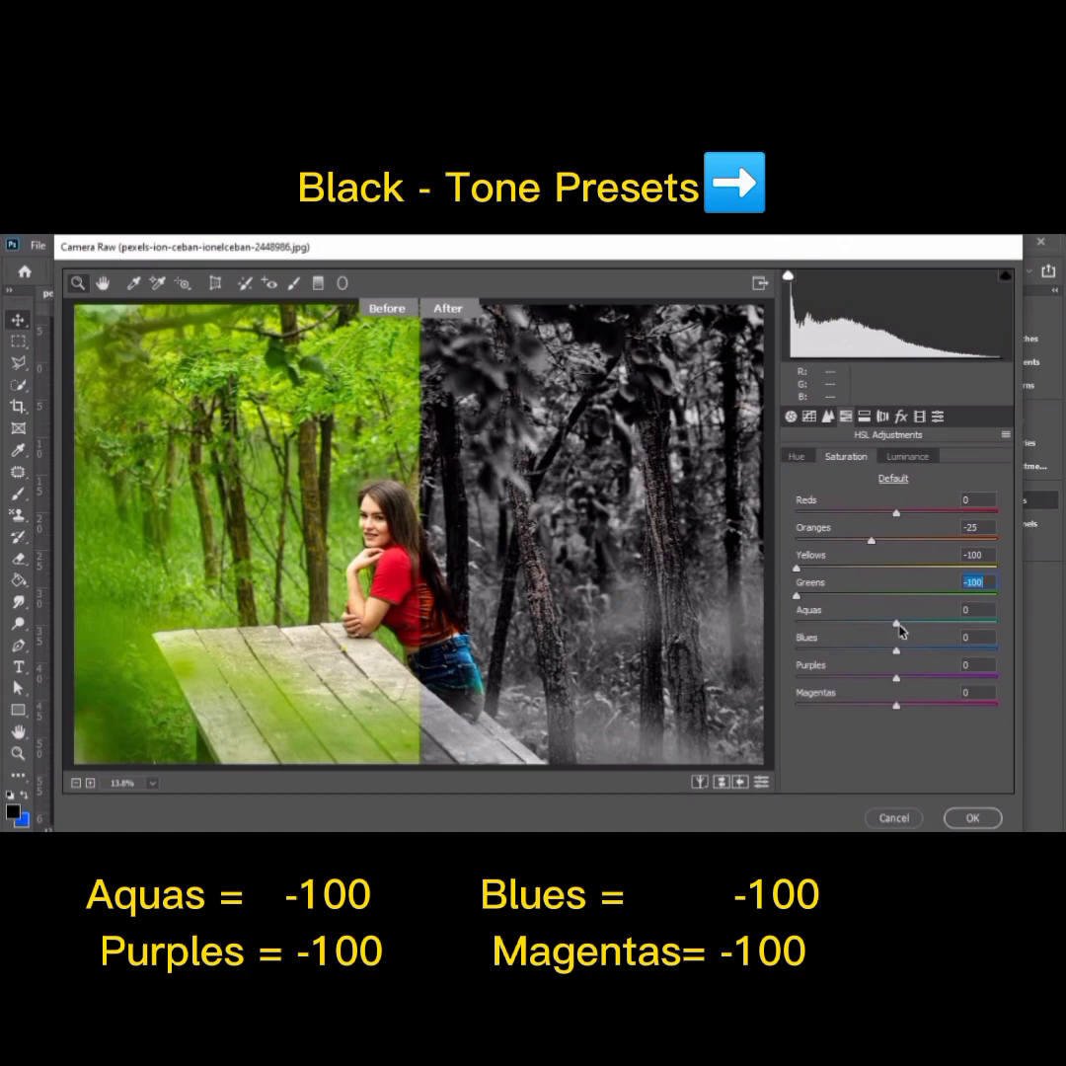
Step: Fully desaturate Aquas, Blues, Purples and Magentas by setting each saturation to -100
left_click_drag(896, 628, 790, 628)
left_click_drag(896, 653, 785, 654)
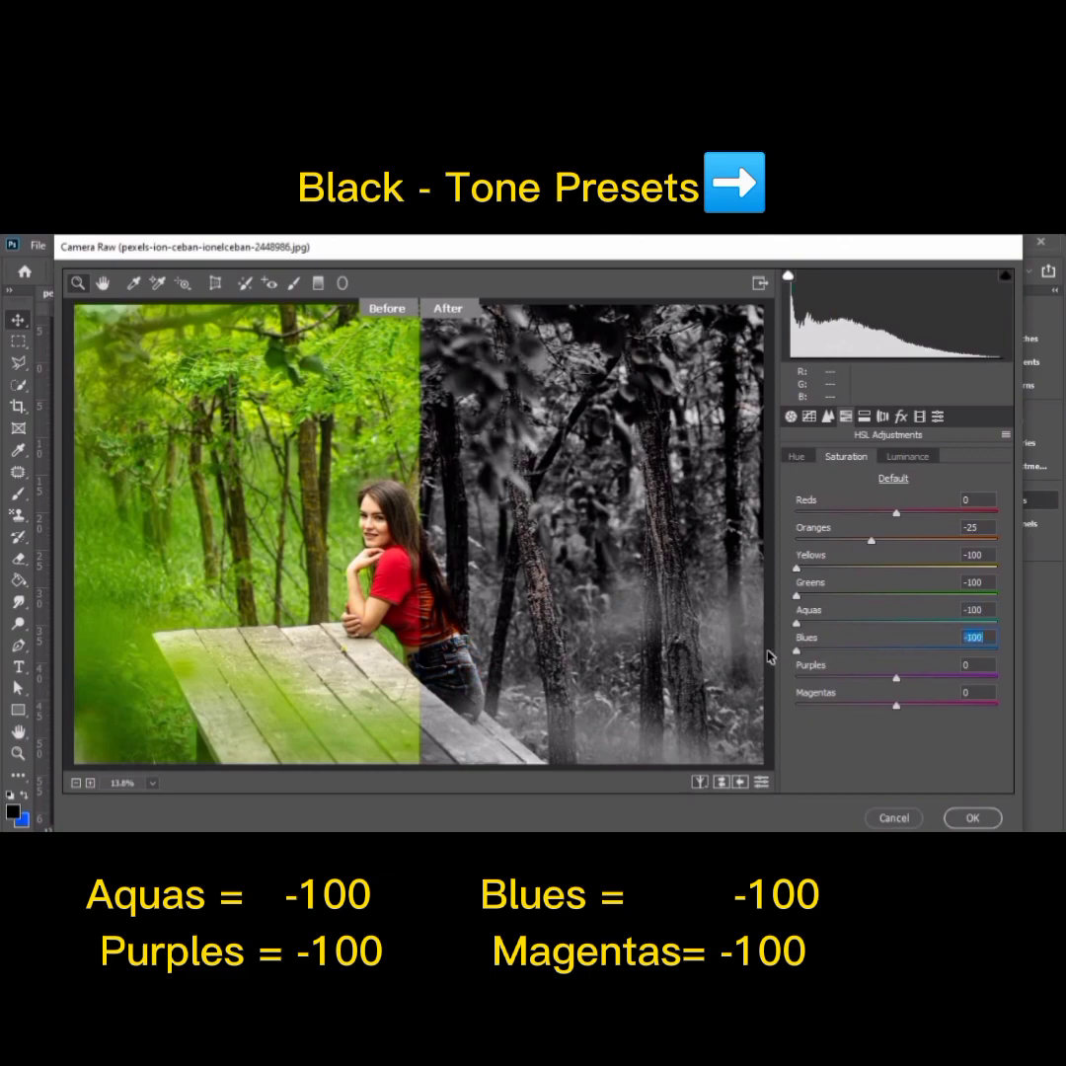
left_click_drag(889, 659, 783, 655)
left_click_drag(896, 679, 789, 683)
left_click_drag(899, 708, 789, 707)
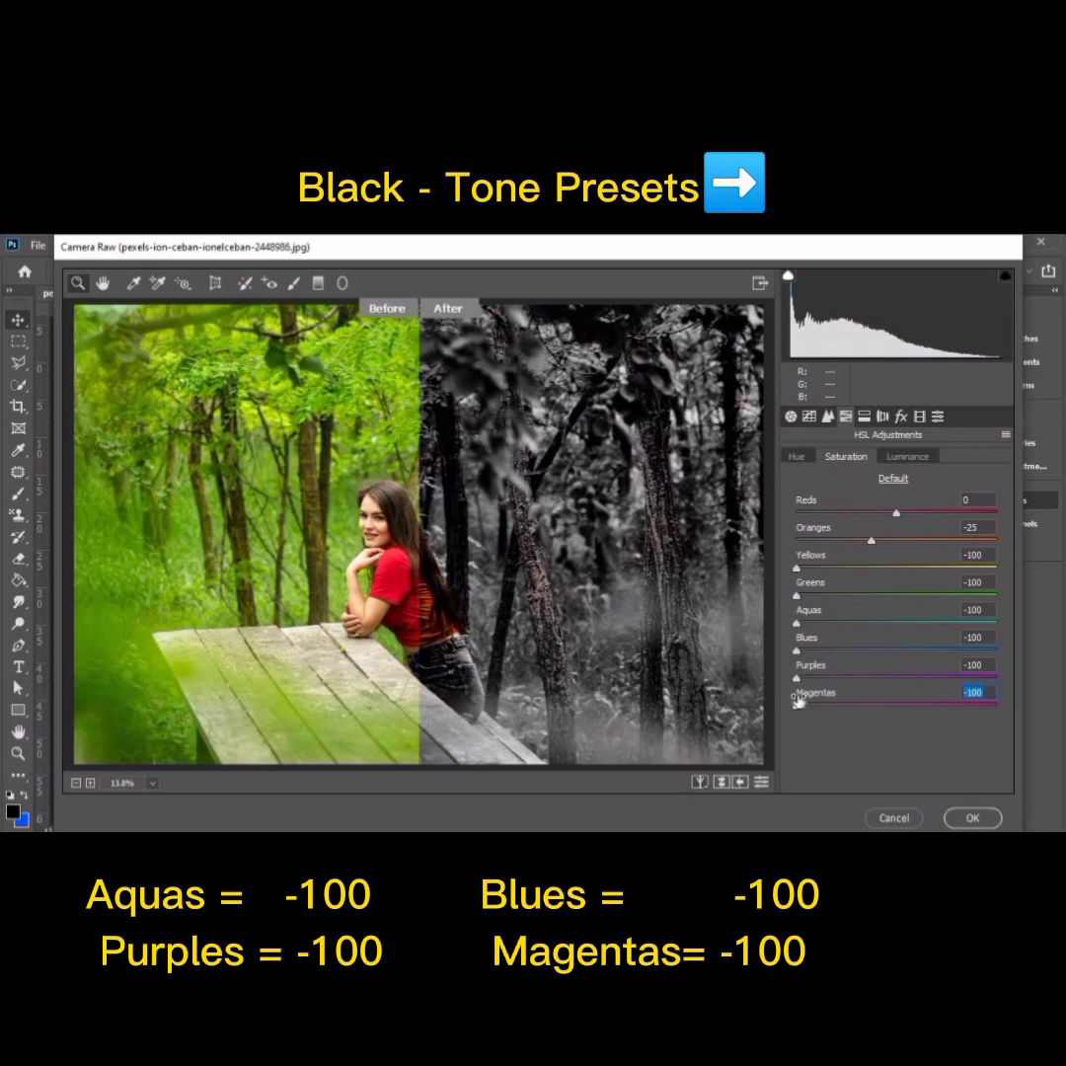
Step: Set the HSL luminance of all eight colors, from Reds through Magentas, to +10
left_click(909, 456)
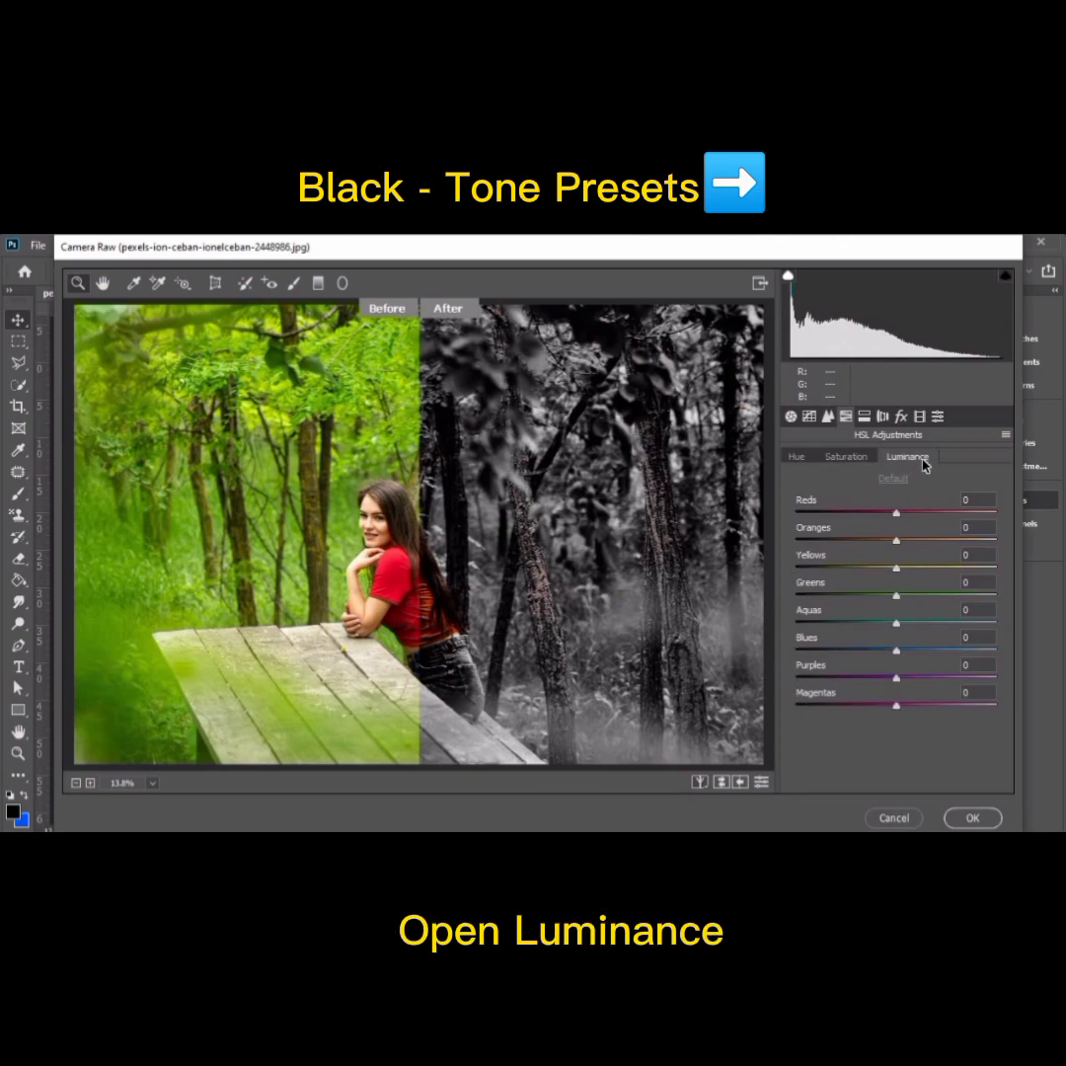
left_click_drag(896, 512, 908, 521)
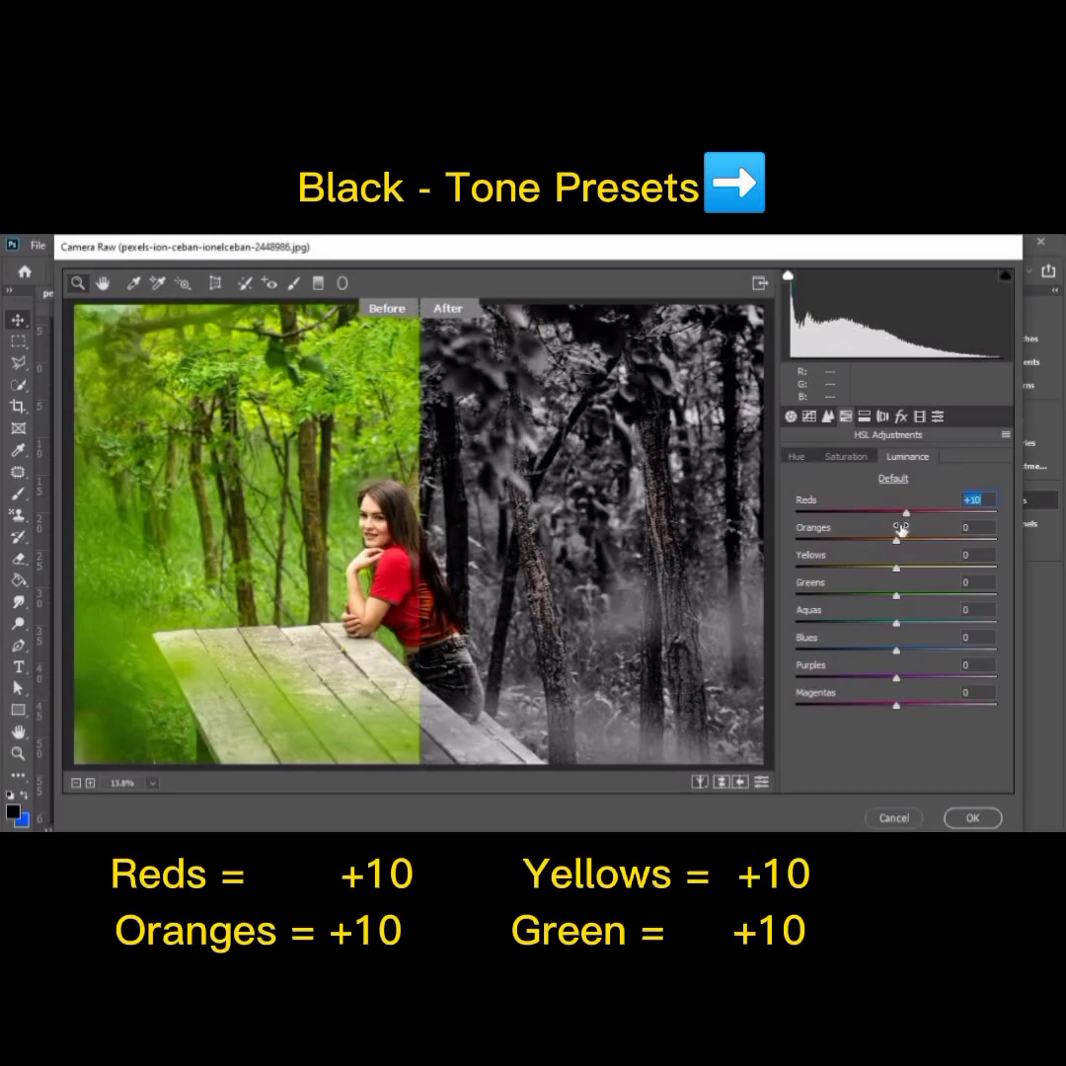
left_click_drag(897, 541, 906, 548)
left_click_drag(897, 570, 905, 572)
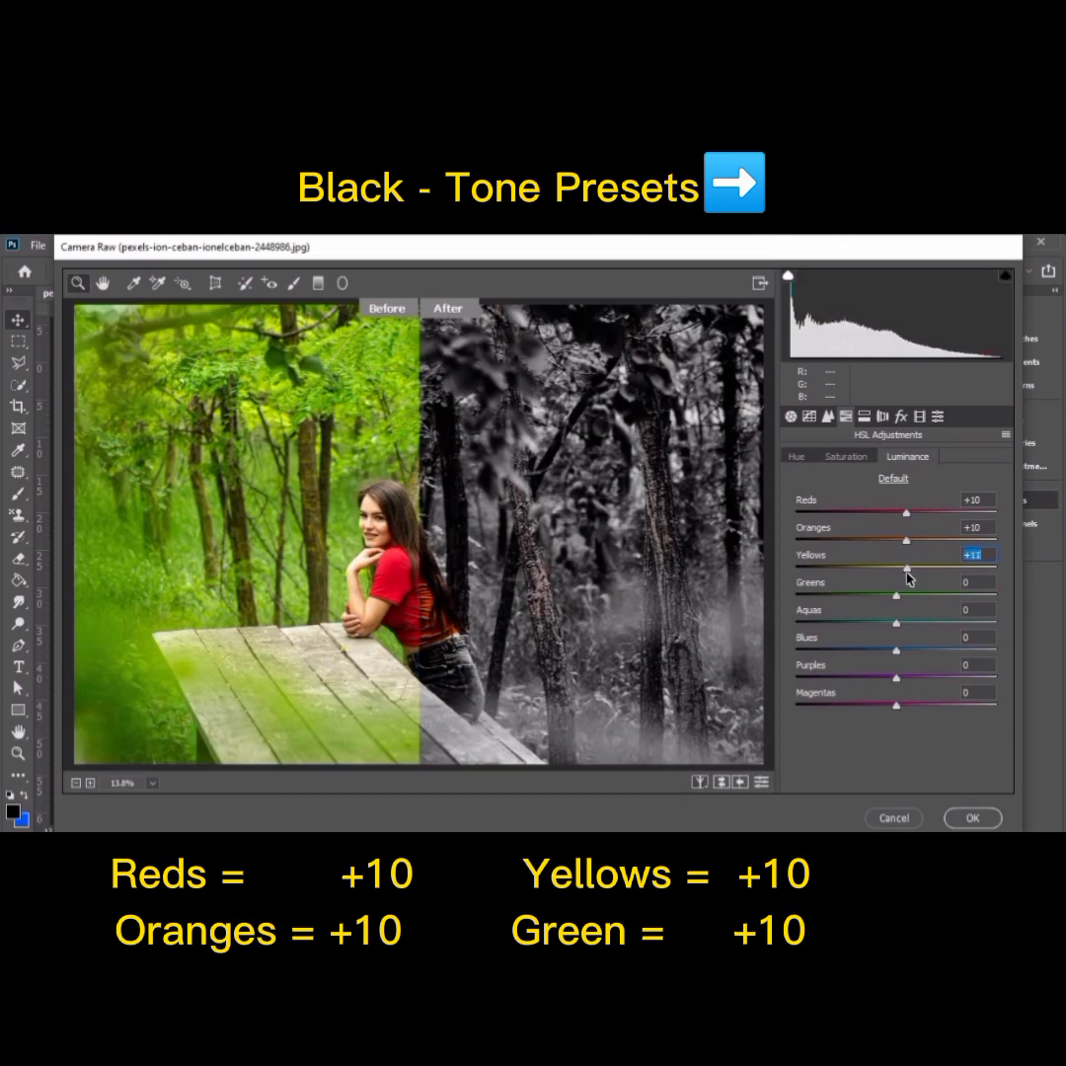
type("10")
left_click_drag(896, 595, 905, 602)
type("10")
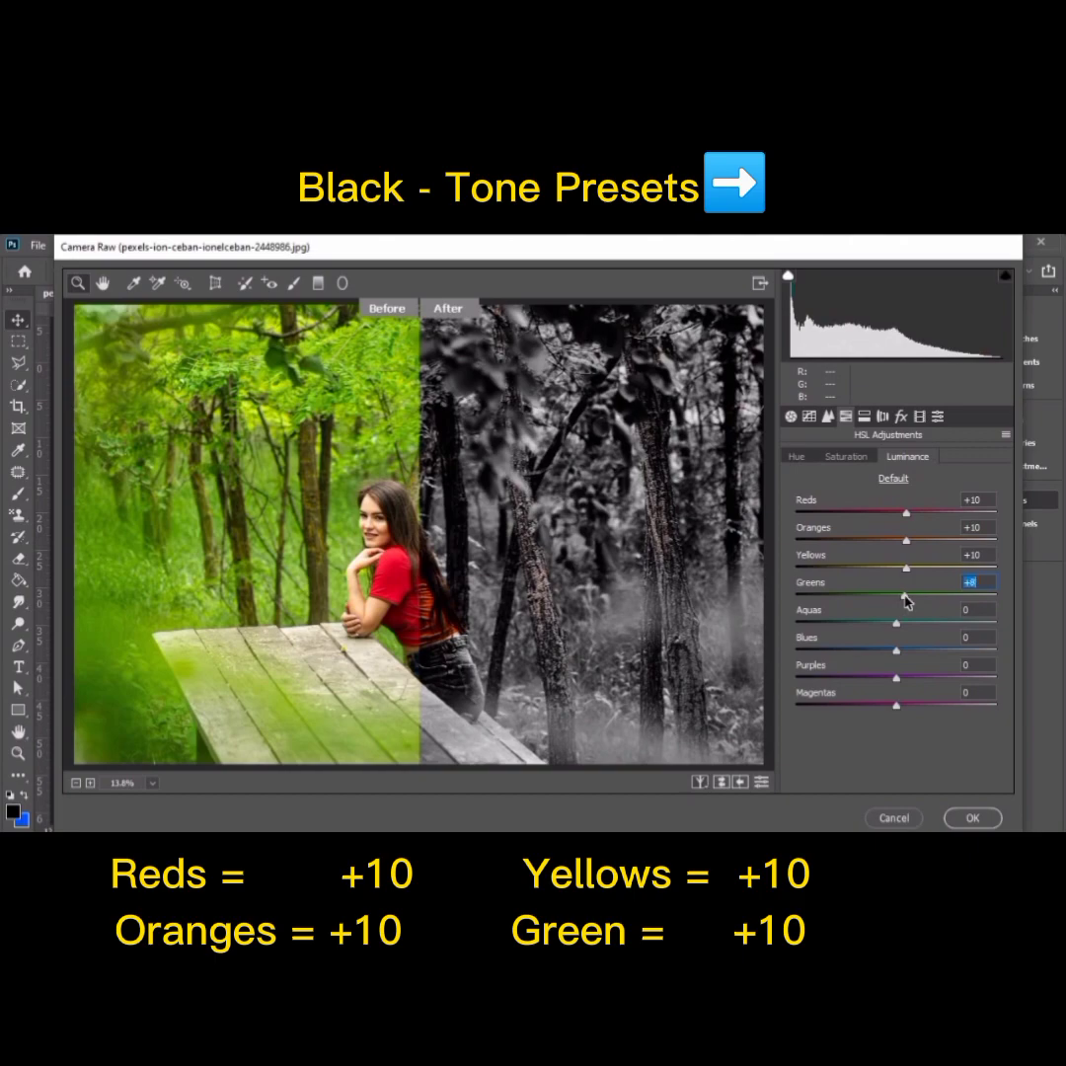
left_click_drag(898, 626, 910, 661)
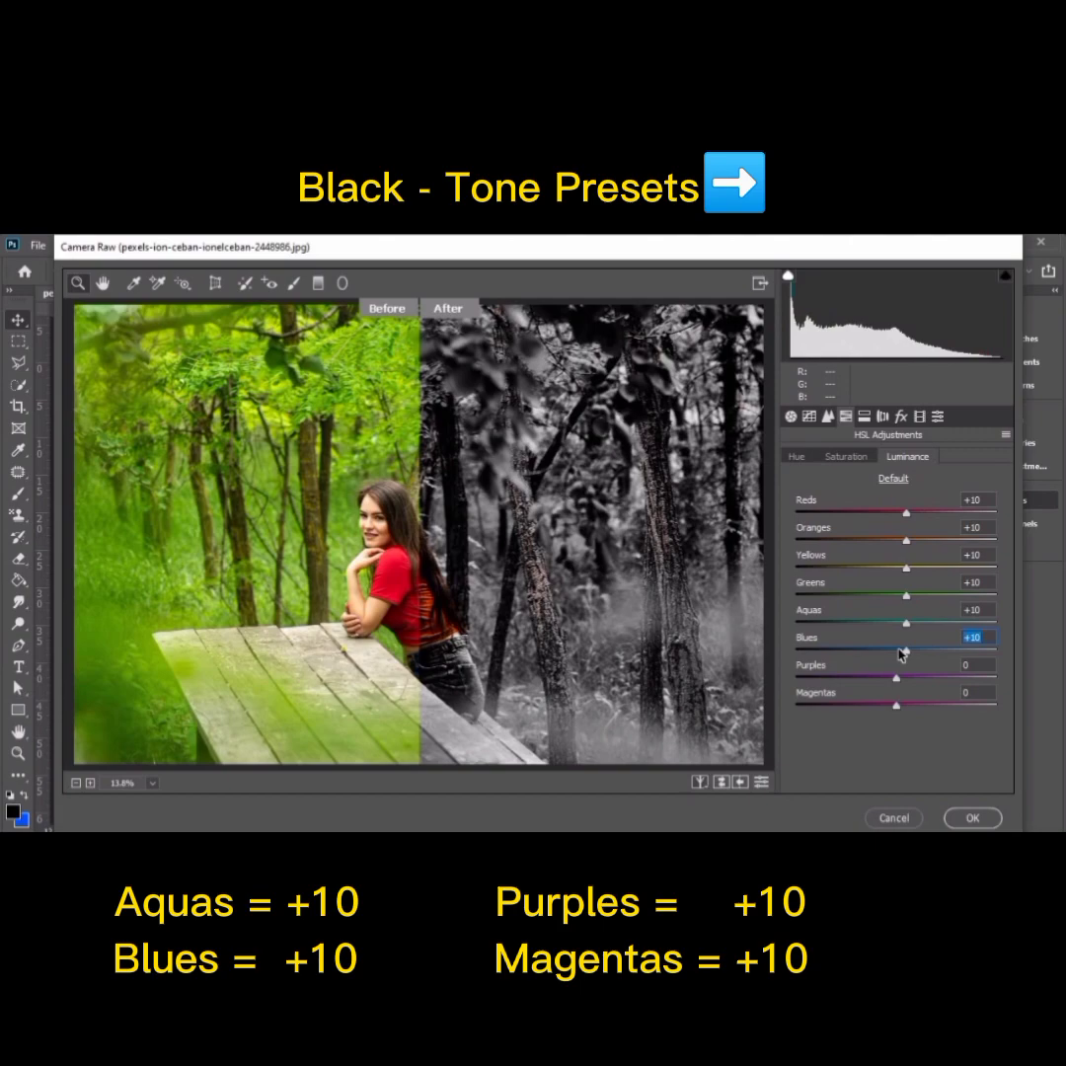
mouse_move(898, 685)
left_mouse_down()
mouse_move(910, 688)
mouse_move(899, 710)
mouse_move(910, 714)
left_mouse_up()
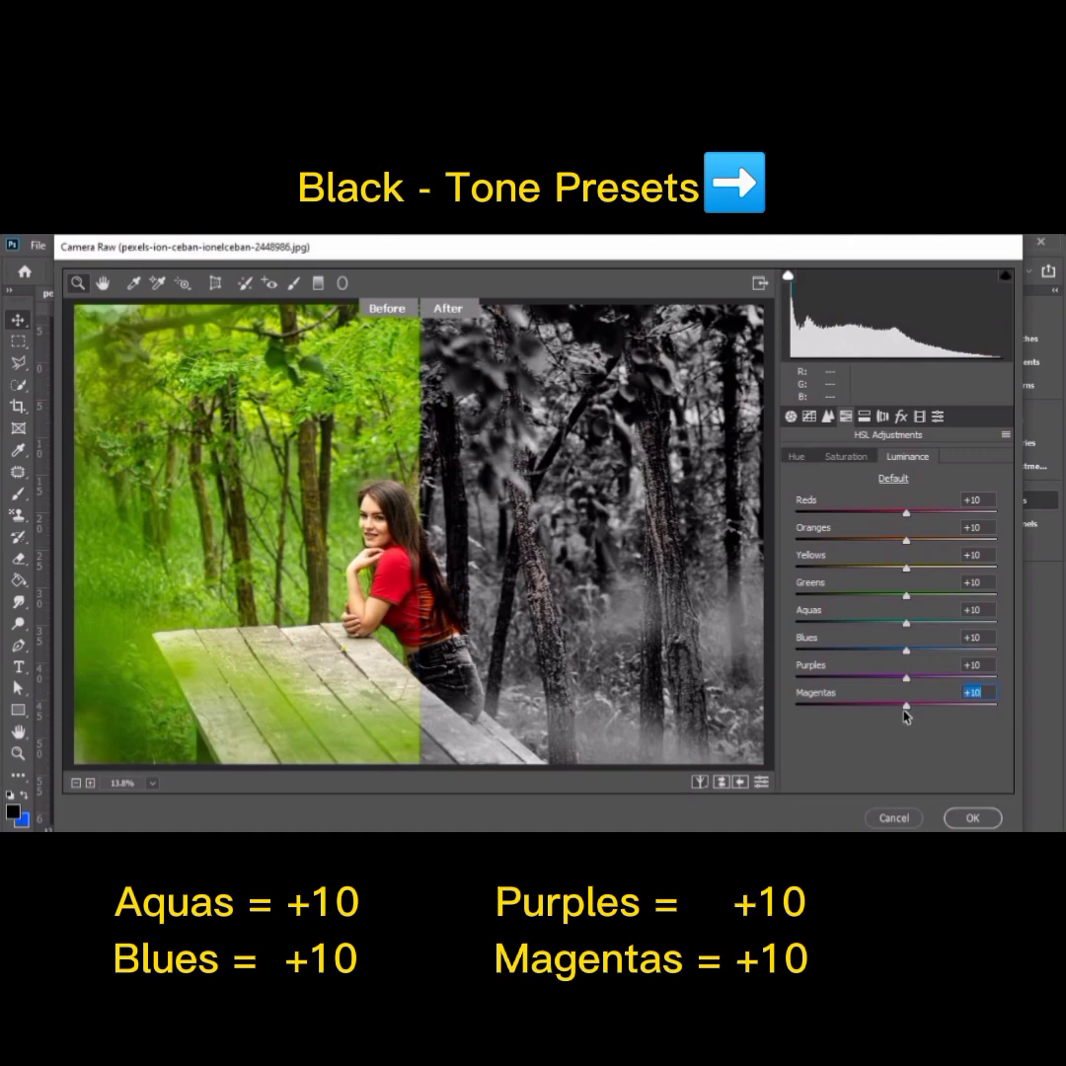
Step: In Split Toning, set the highlights hue to 30 and the highlights saturation to 5
left_click(865, 423)
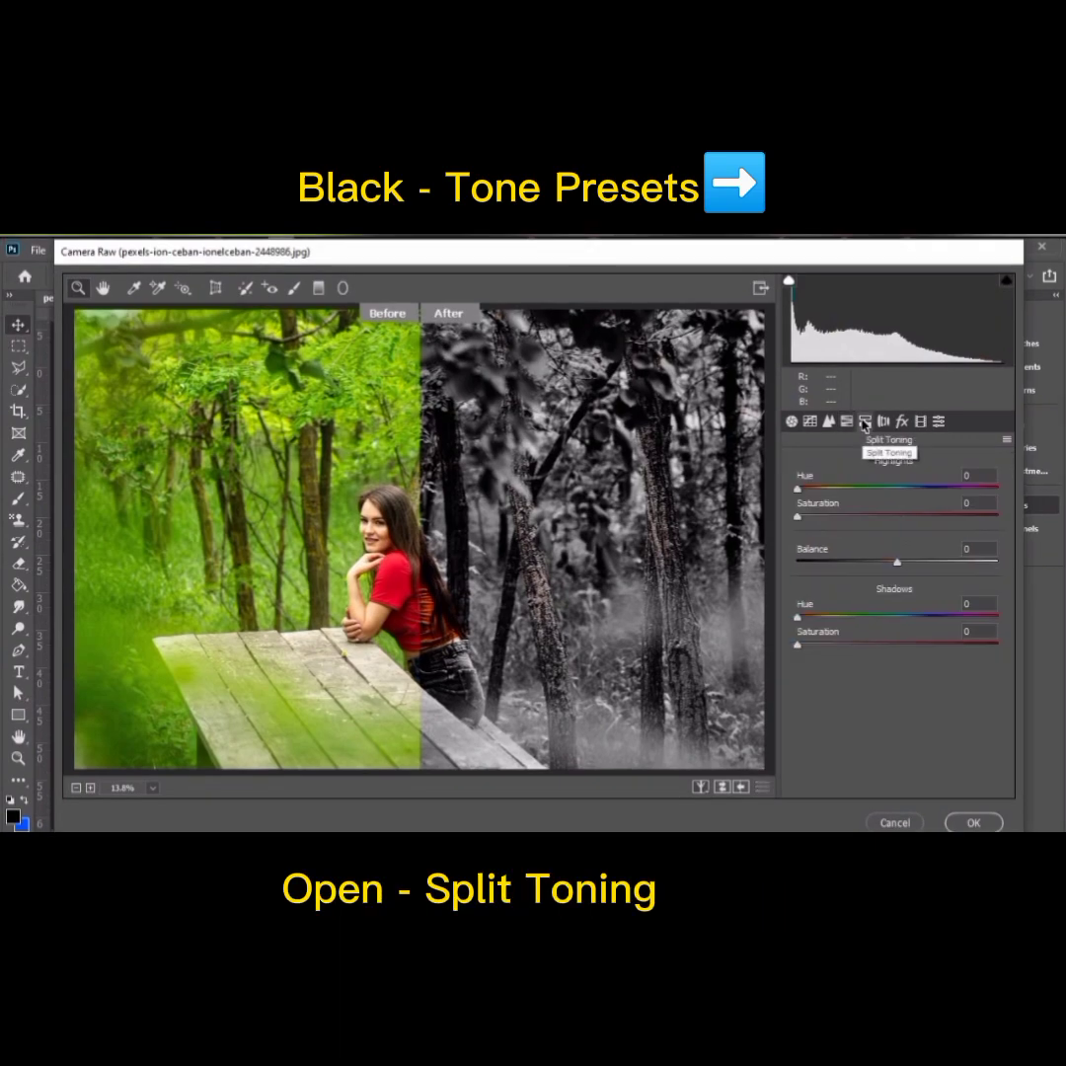
mouse_move(798, 491)
left_mouse_down()
mouse_move(829, 498)
mouse_move(813, 499)
left_mouse_up()
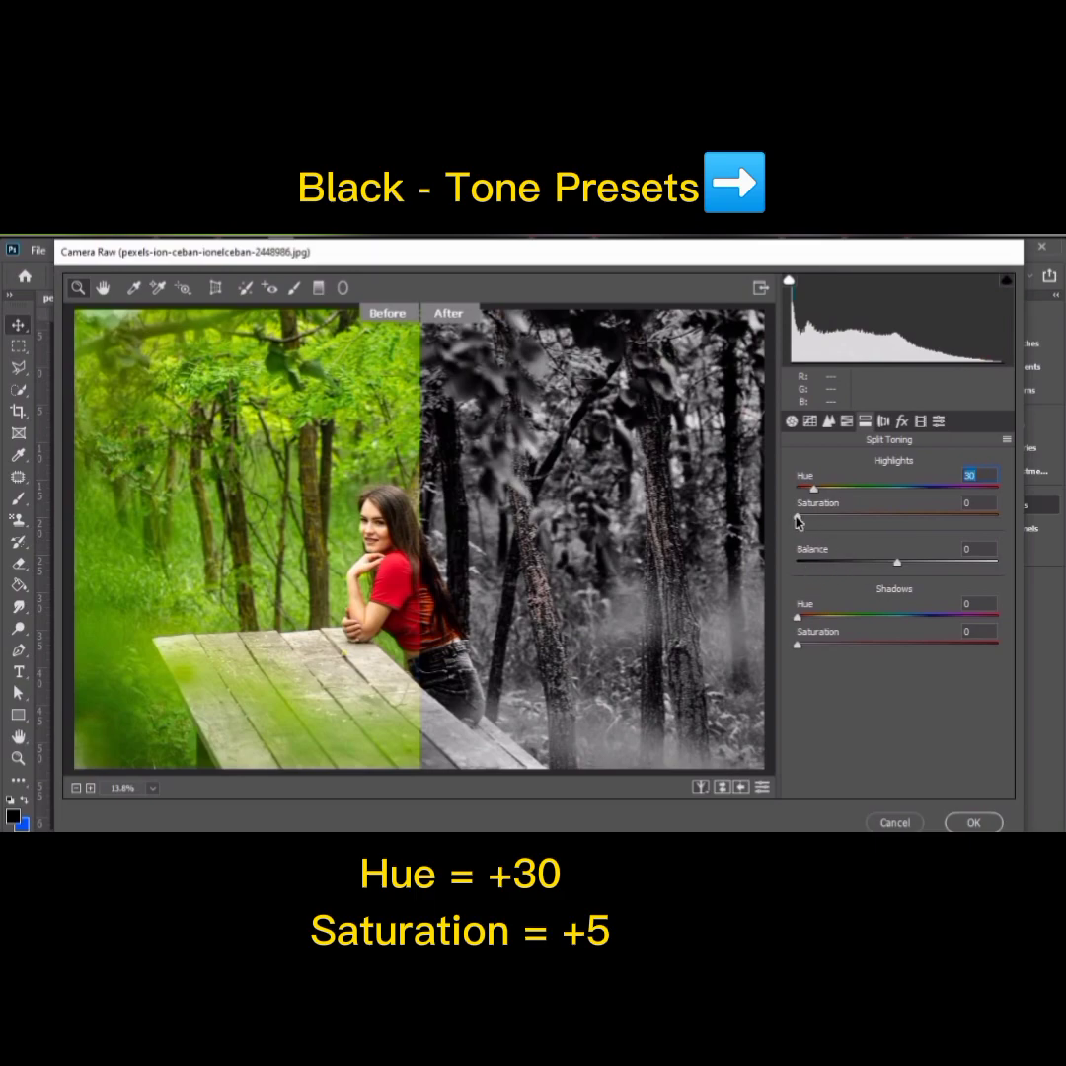
left_click_drag(799, 519, 807, 520)
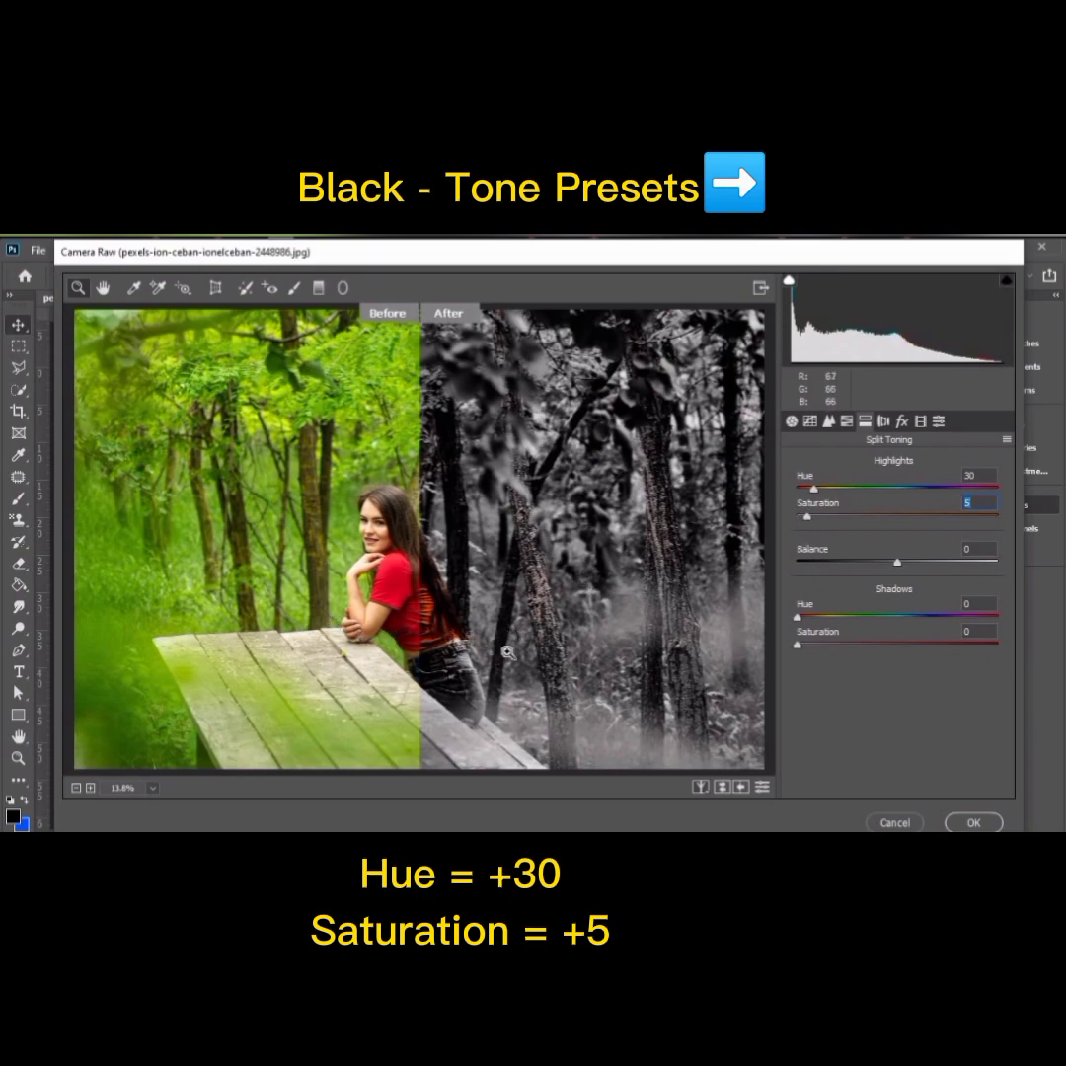
Step: Set the lens correction vignetting amount to -70 with midpoint 50, and the Green Primary calibration hue to +100
left_click(883, 422)
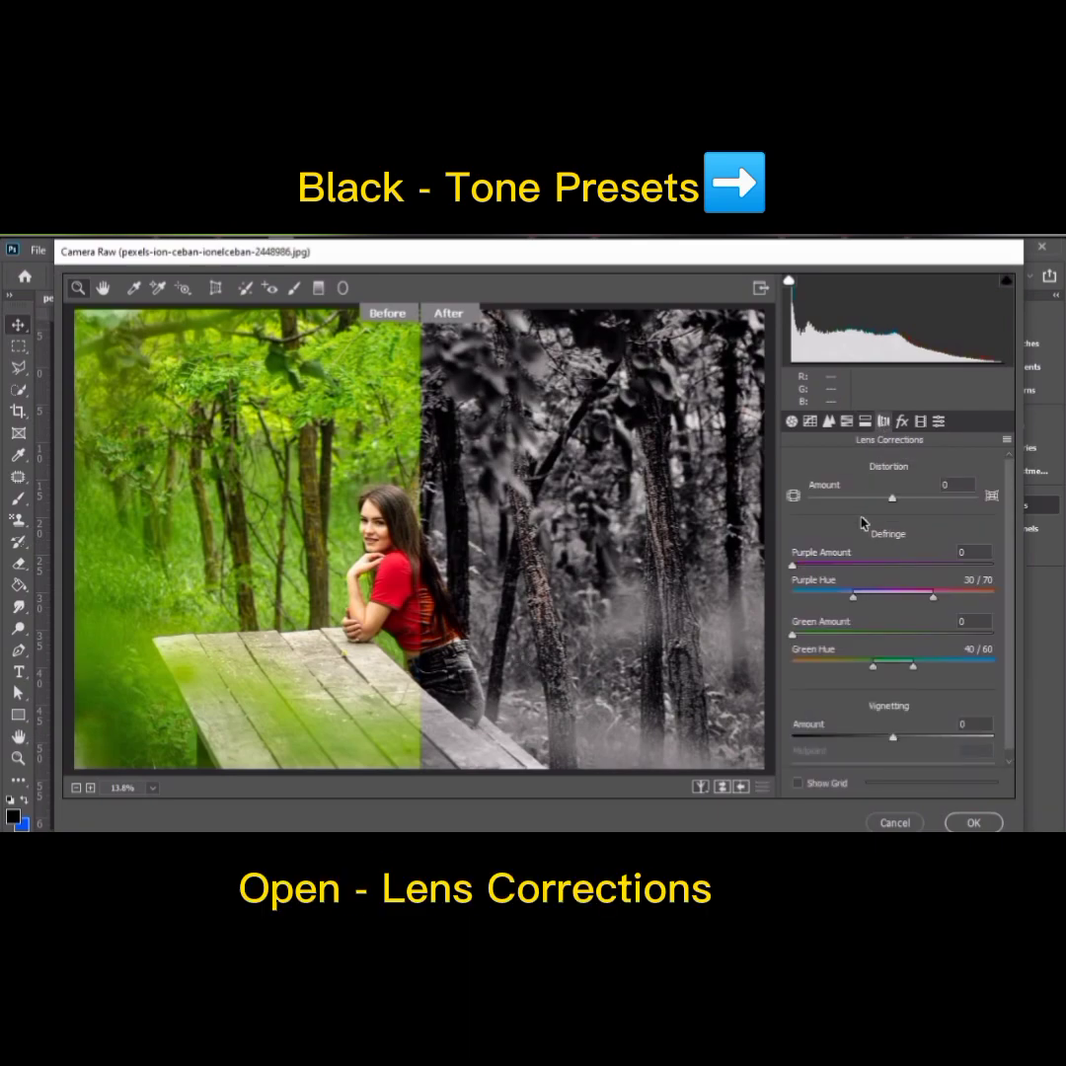
scroll(894, 728, "down", 1)
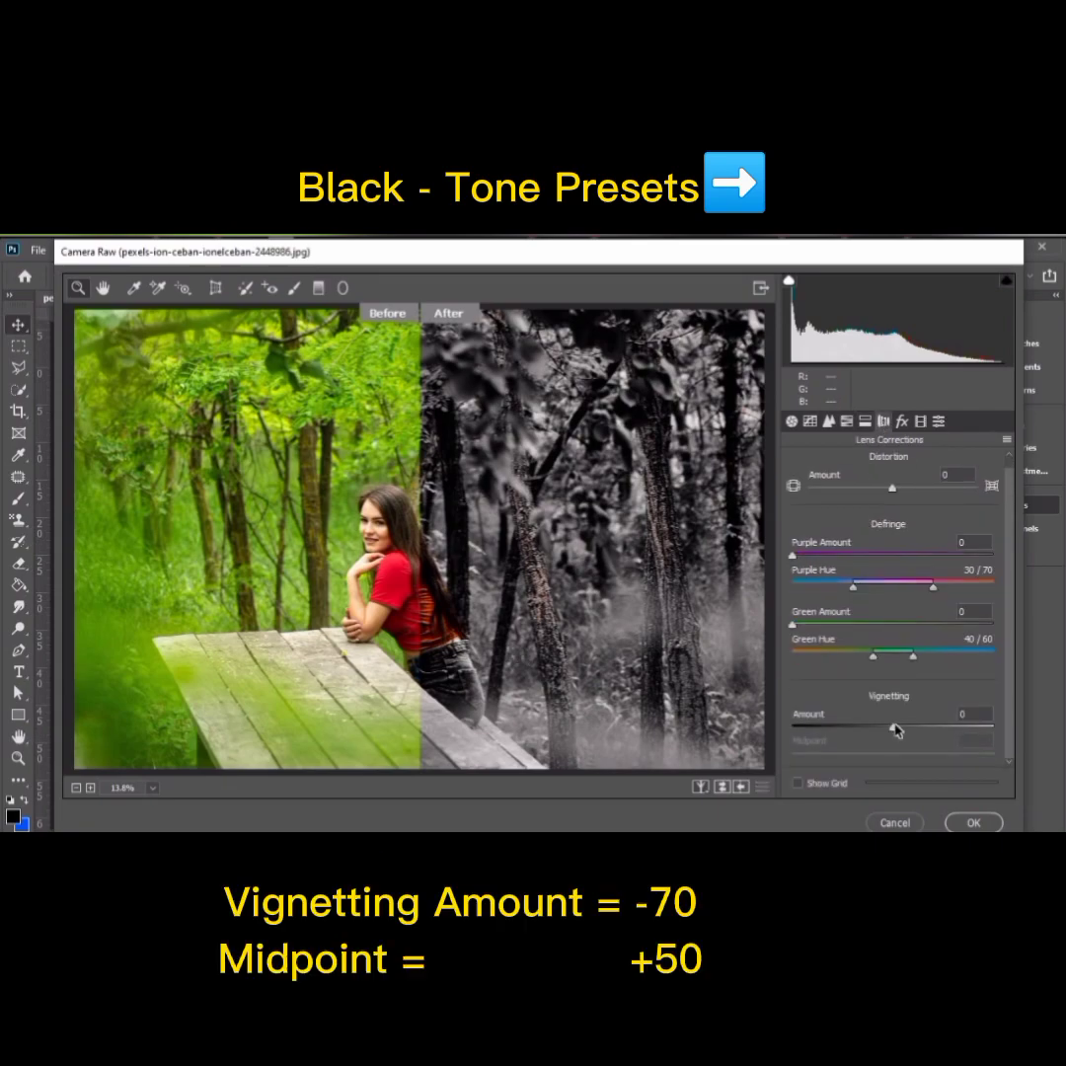
left_click_drag(893, 732, 823, 738)
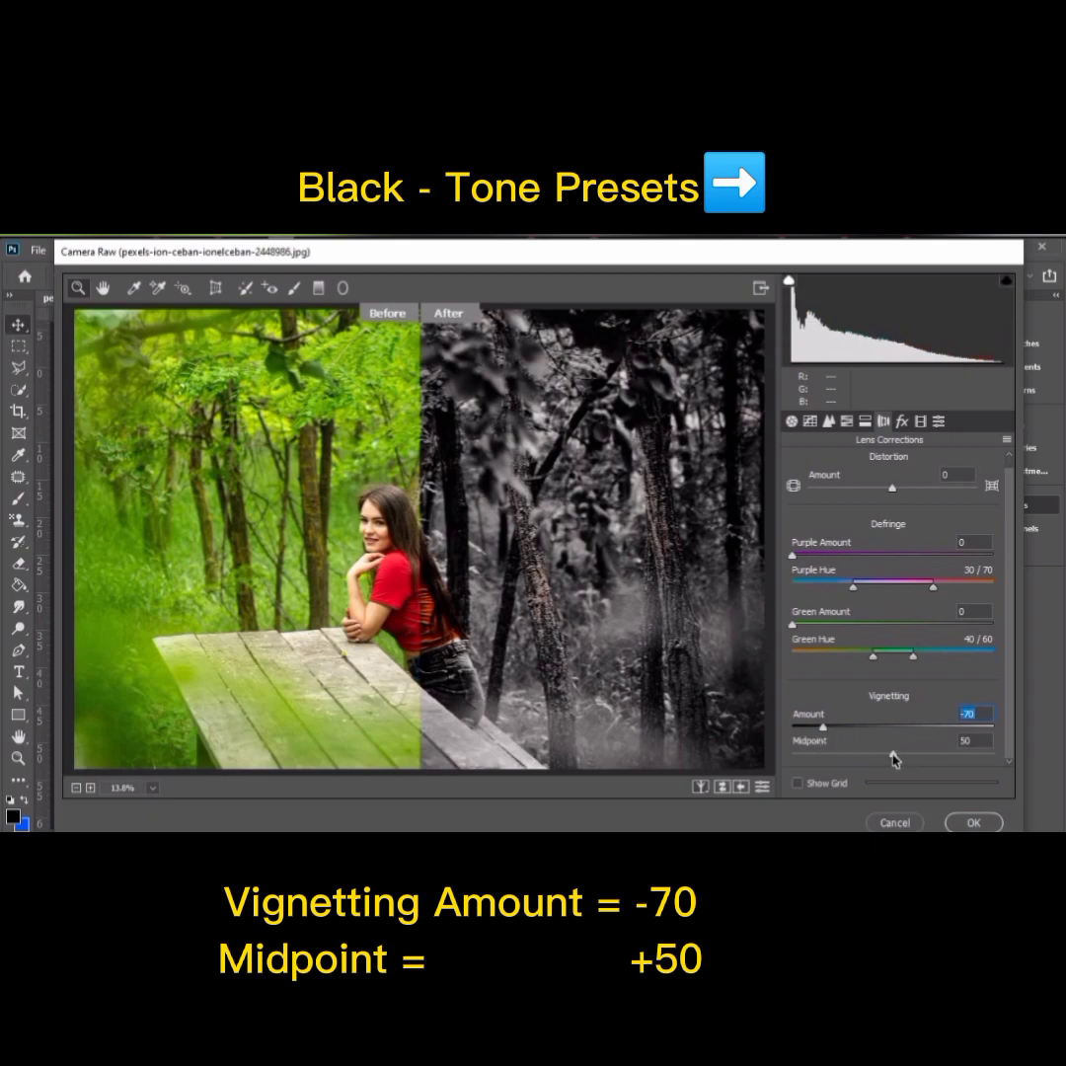
key("Tab")
mouse_move(890, 755)
left_mouse_down()
mouse_move(844, 755)
mouse_move(927, 758)
mouse_move(864, 756)
mouse_move(893, 758)
left_mouse_up()
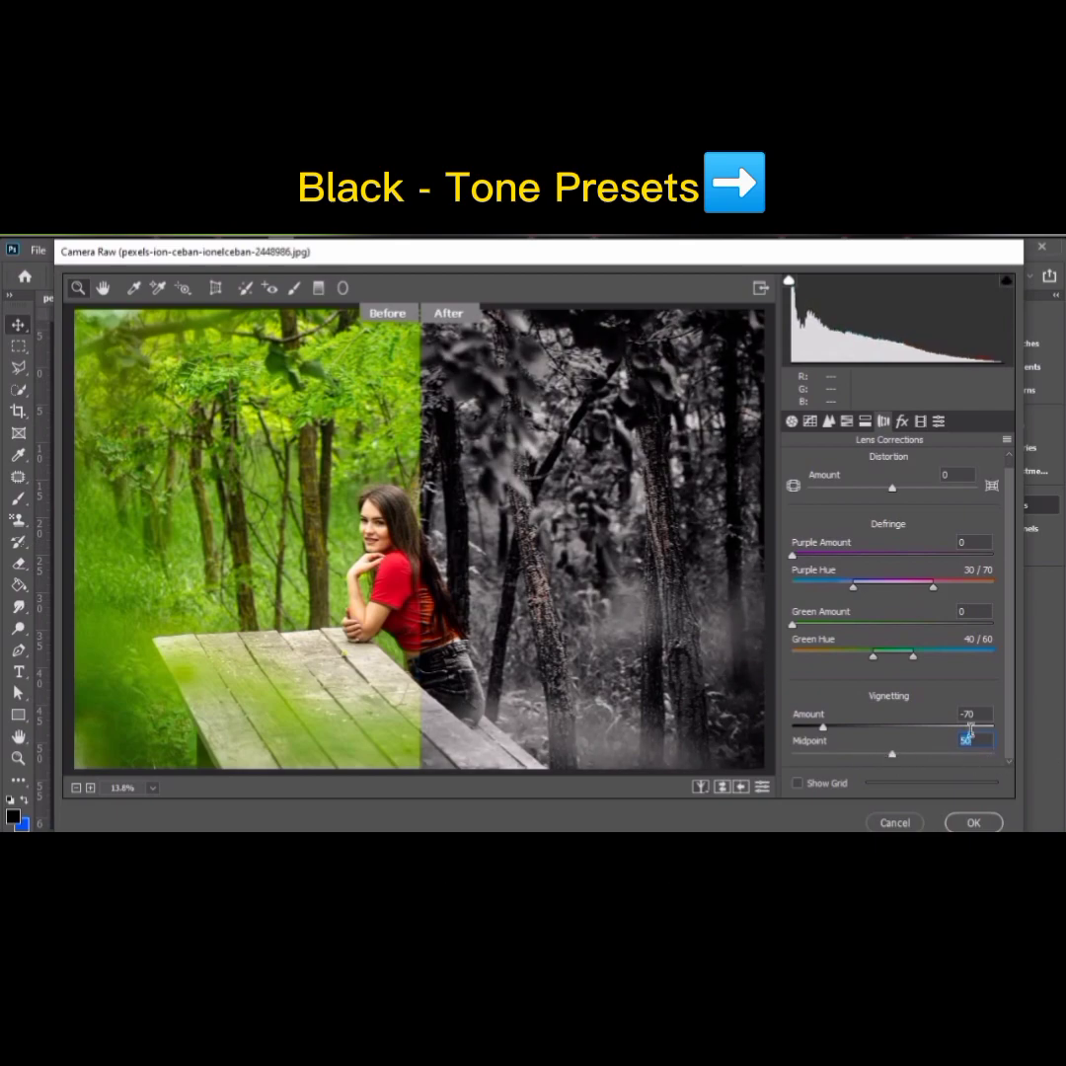
left_click(919, 420)
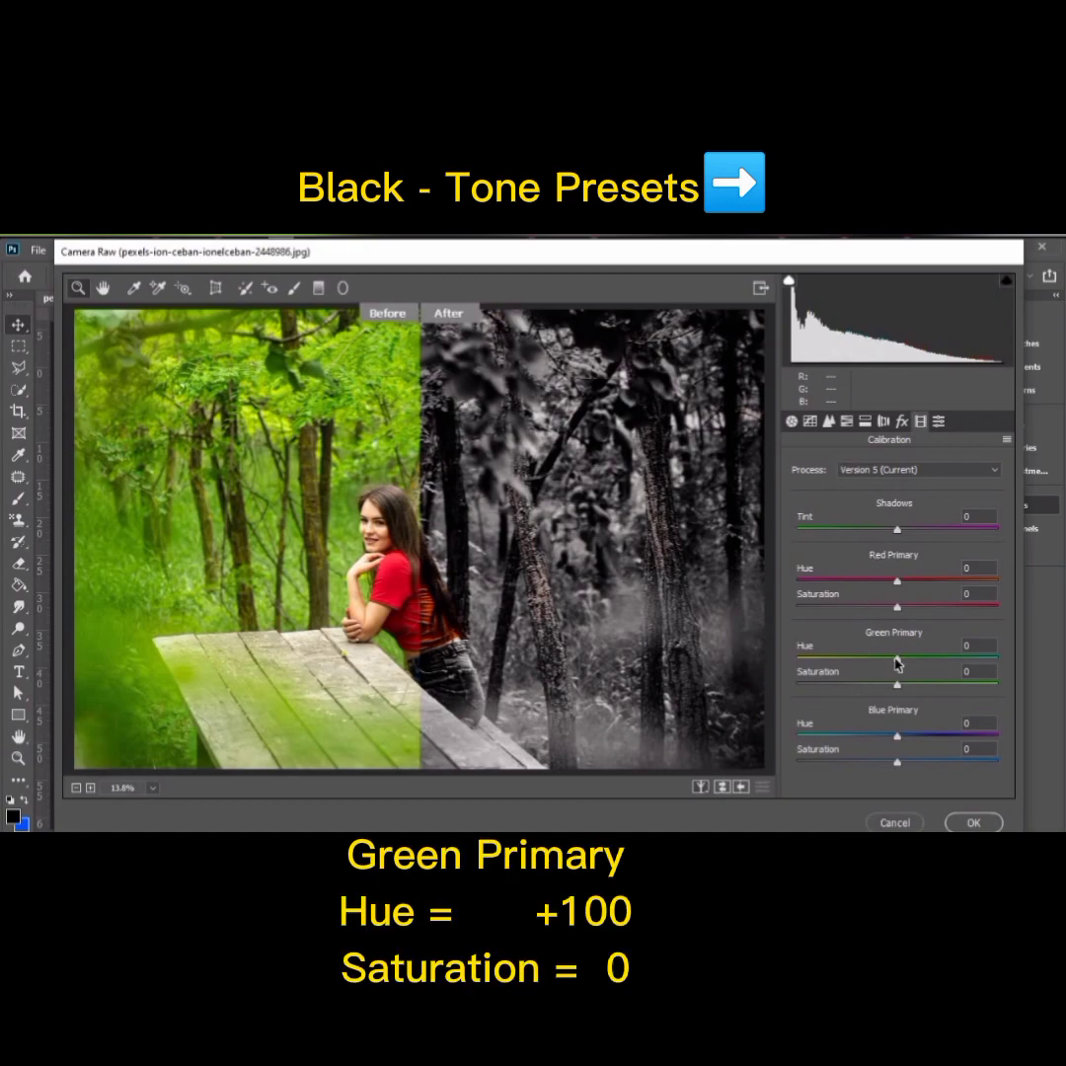
left_click_drag(897, 664, 1014, 660)
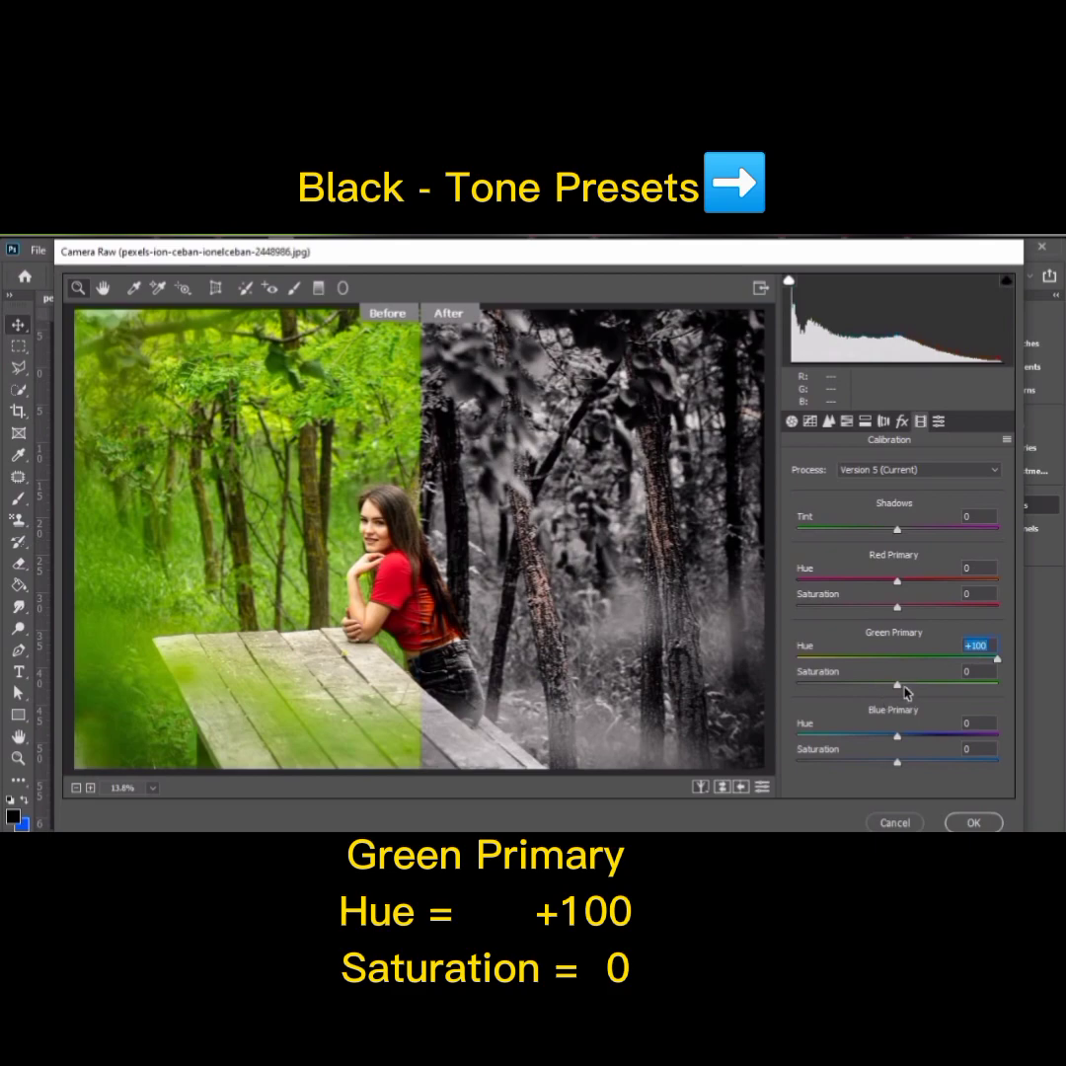
Step: Save the current Camera Raw settings as a new preset named "Black Tone-Webflppy" in the User Presets group
left_click(939, 421)
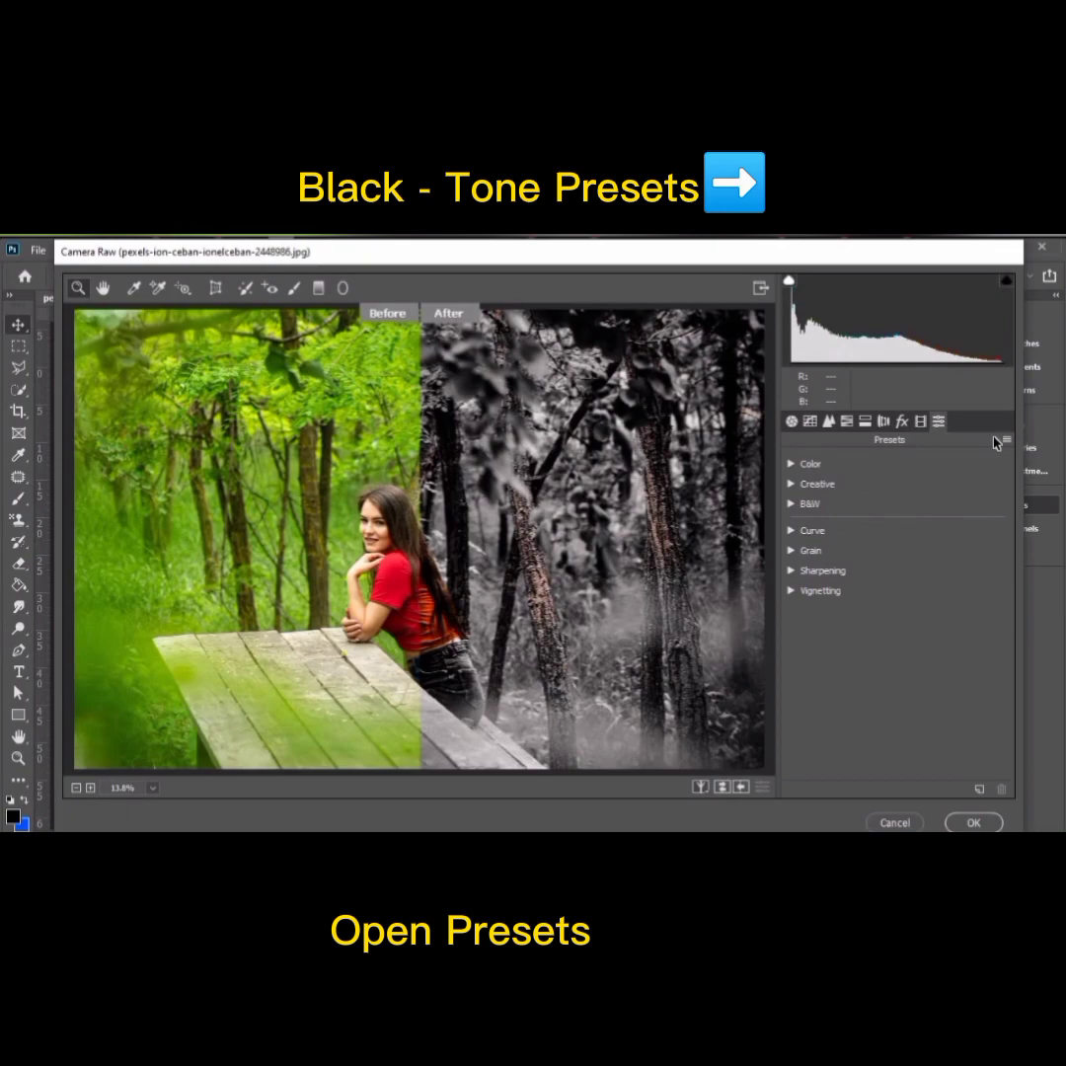
left_click(978, 791)
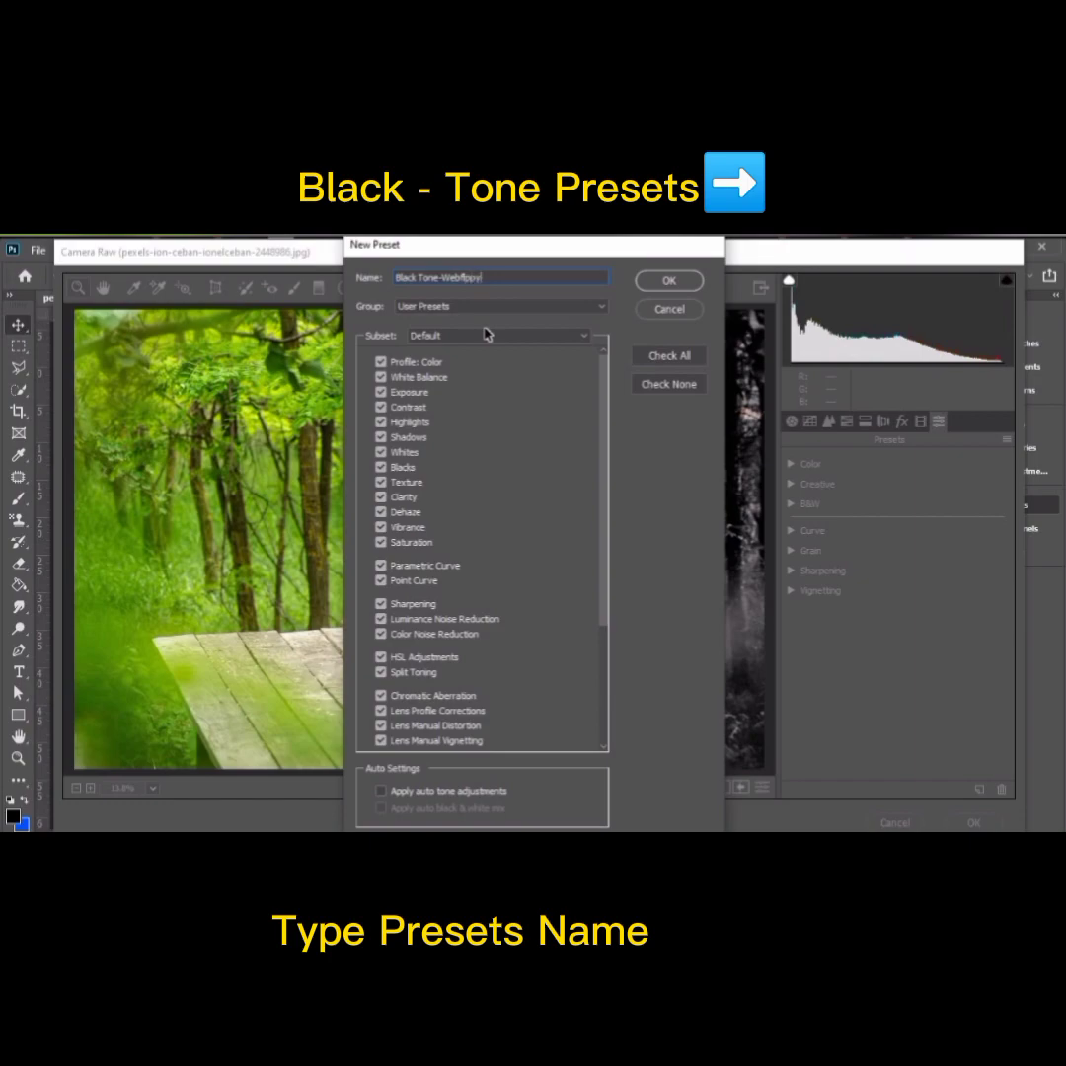
left_click_drag(480, 278, 395, 279)
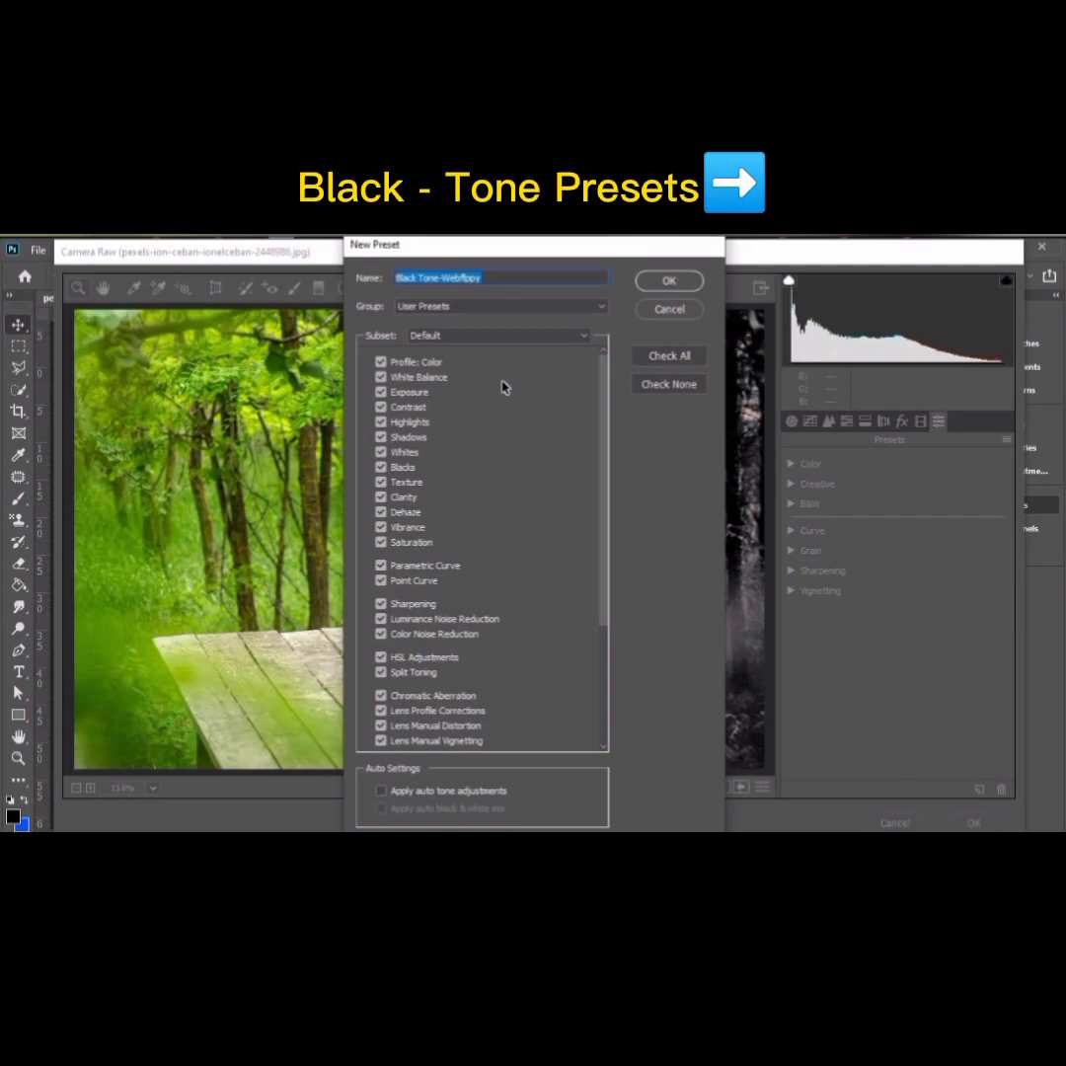
left_click(674, 281)
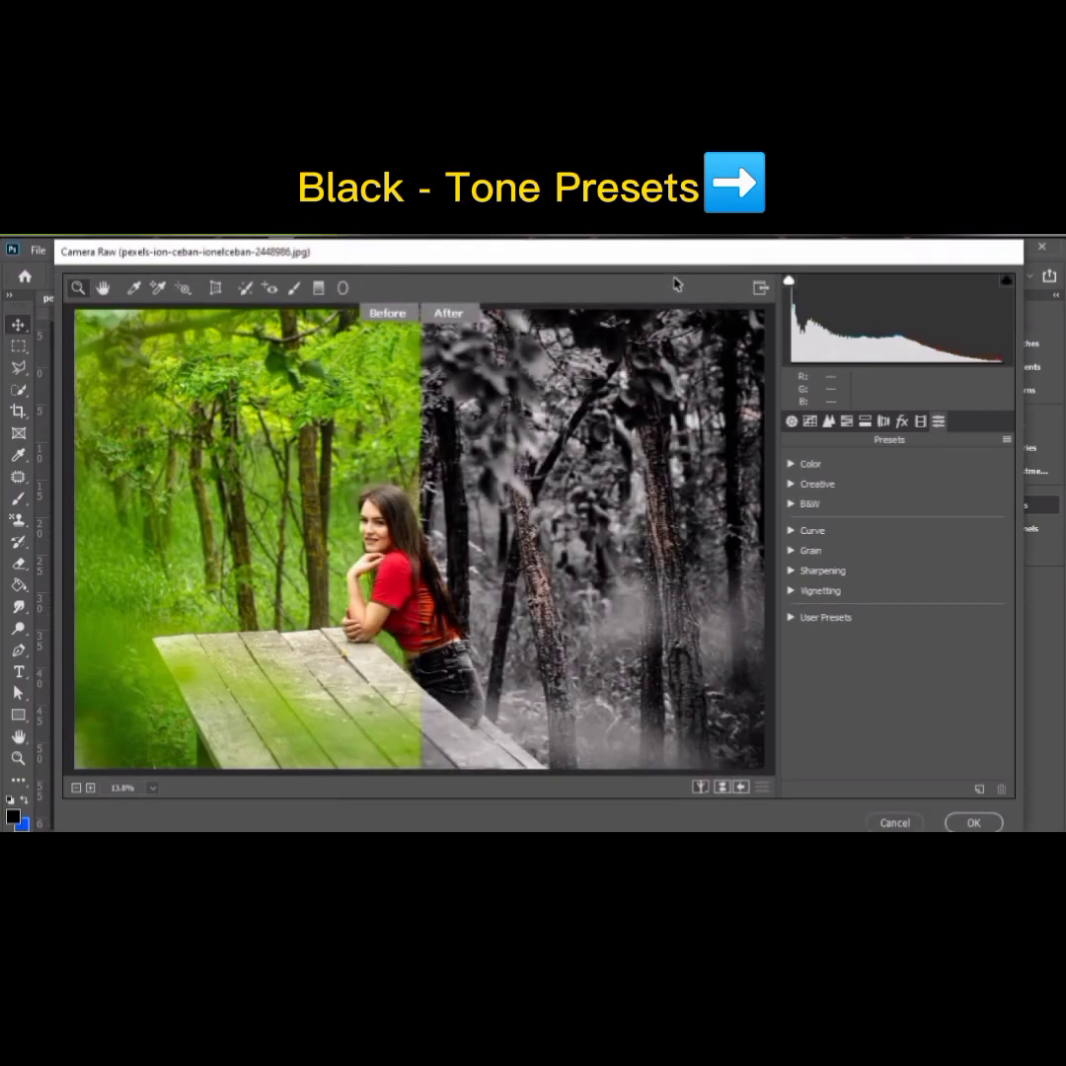
Step: Select the saved "Black Tone-Webflppy" user preset and apply the Camera Raw filter to the forest portrait
left_click(813, 619)
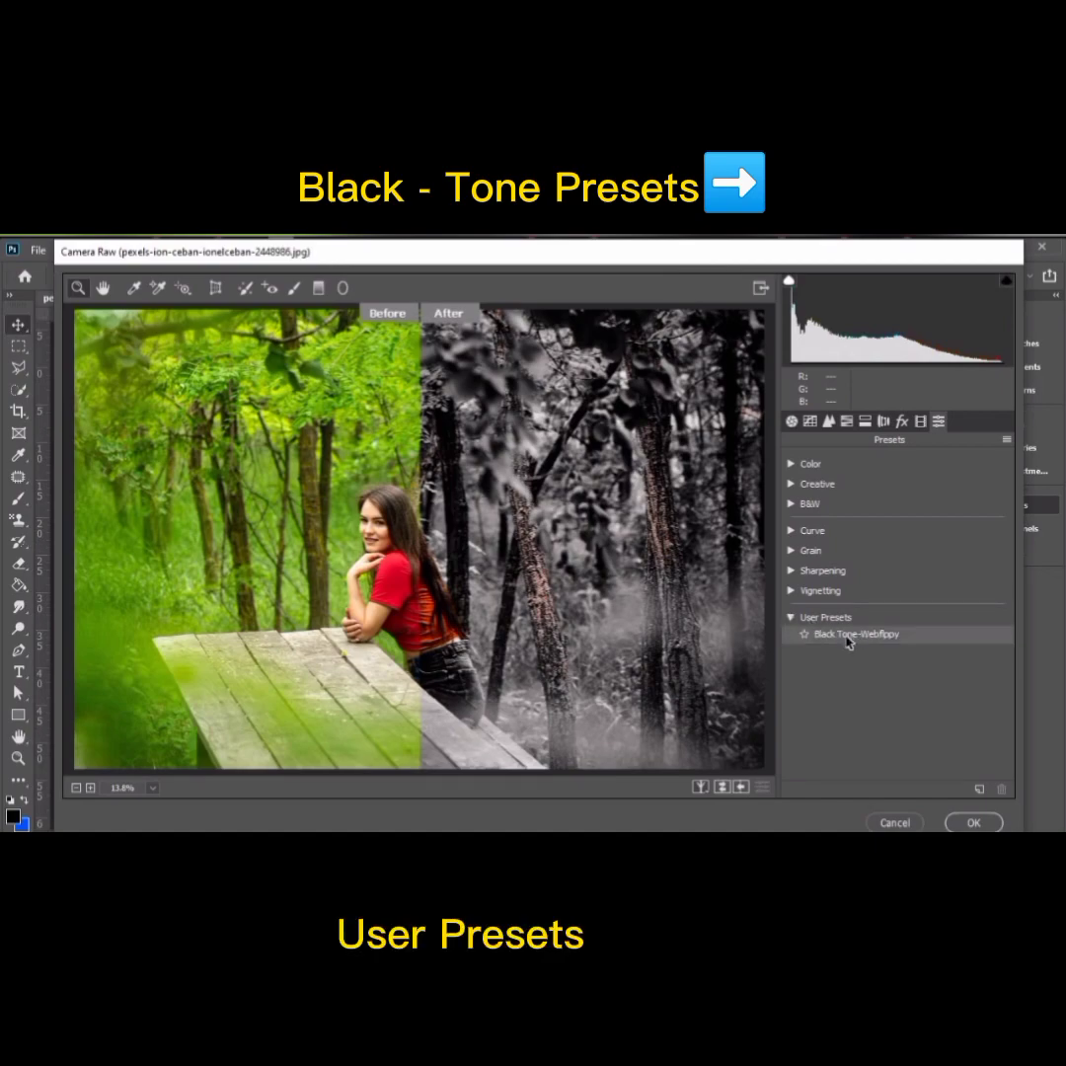
left_click(843, 637)
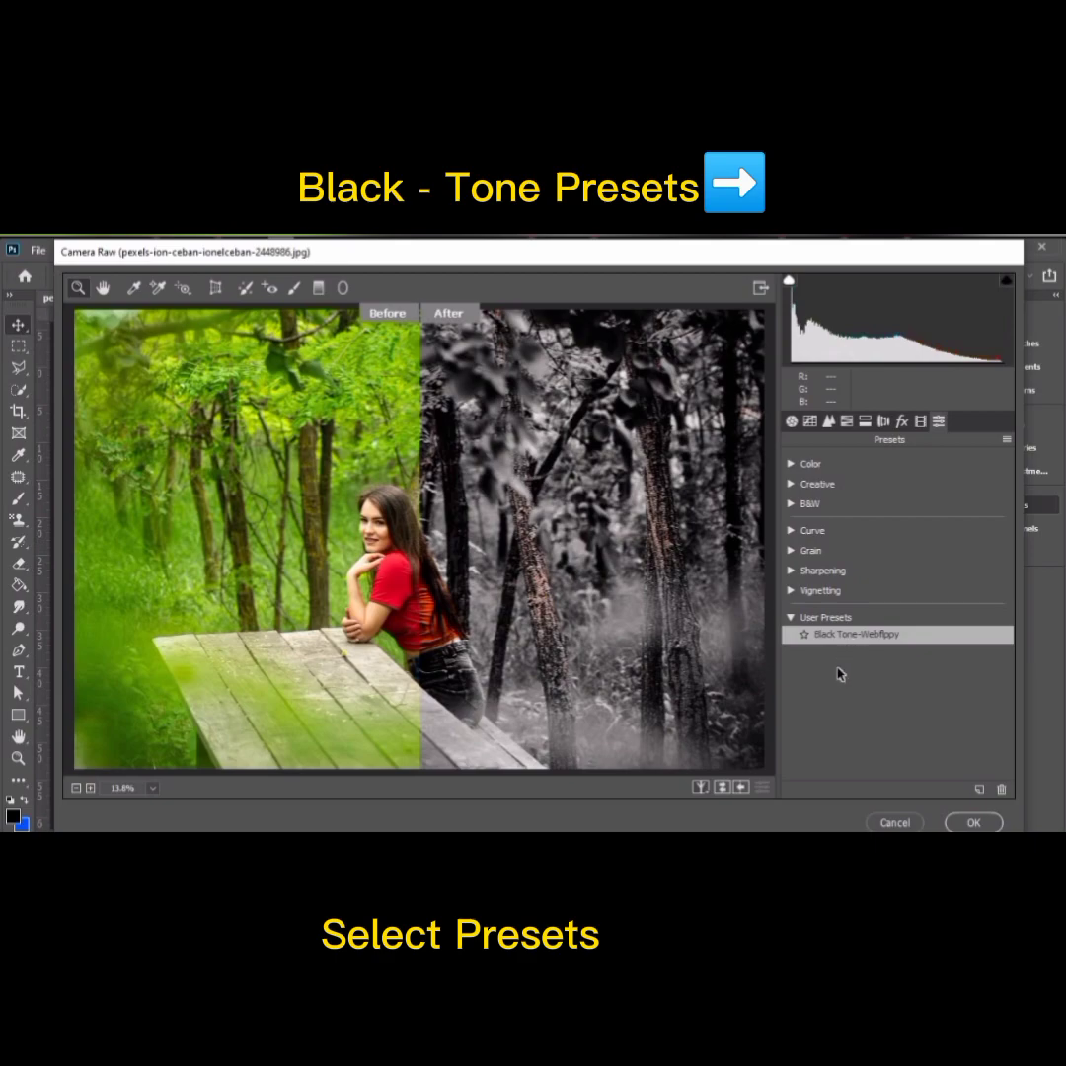
left_click(972, 823)
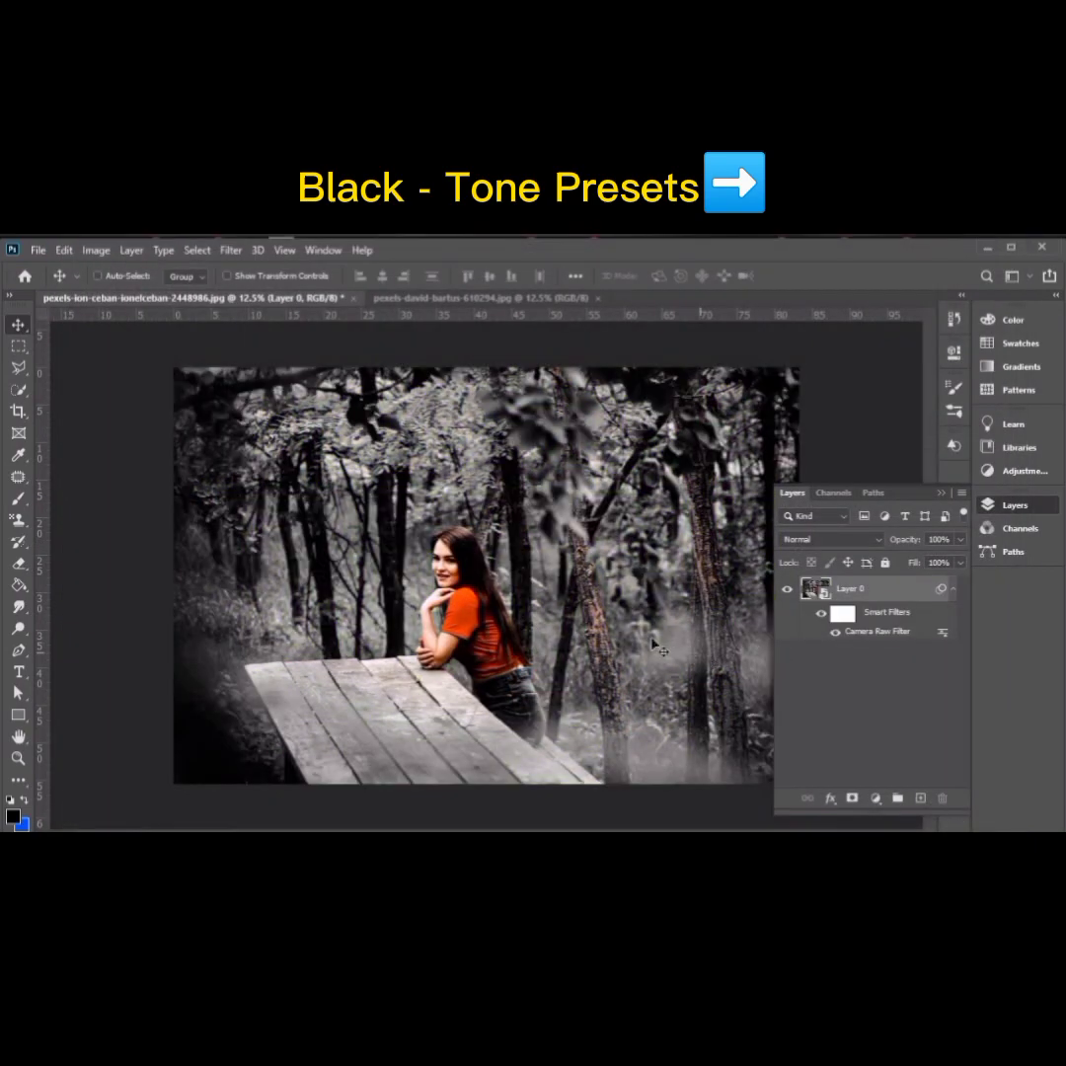
Step: Convert the Background layer of the photo with two people in the wooden gateway to a Smart Object
left_click(941, 493)
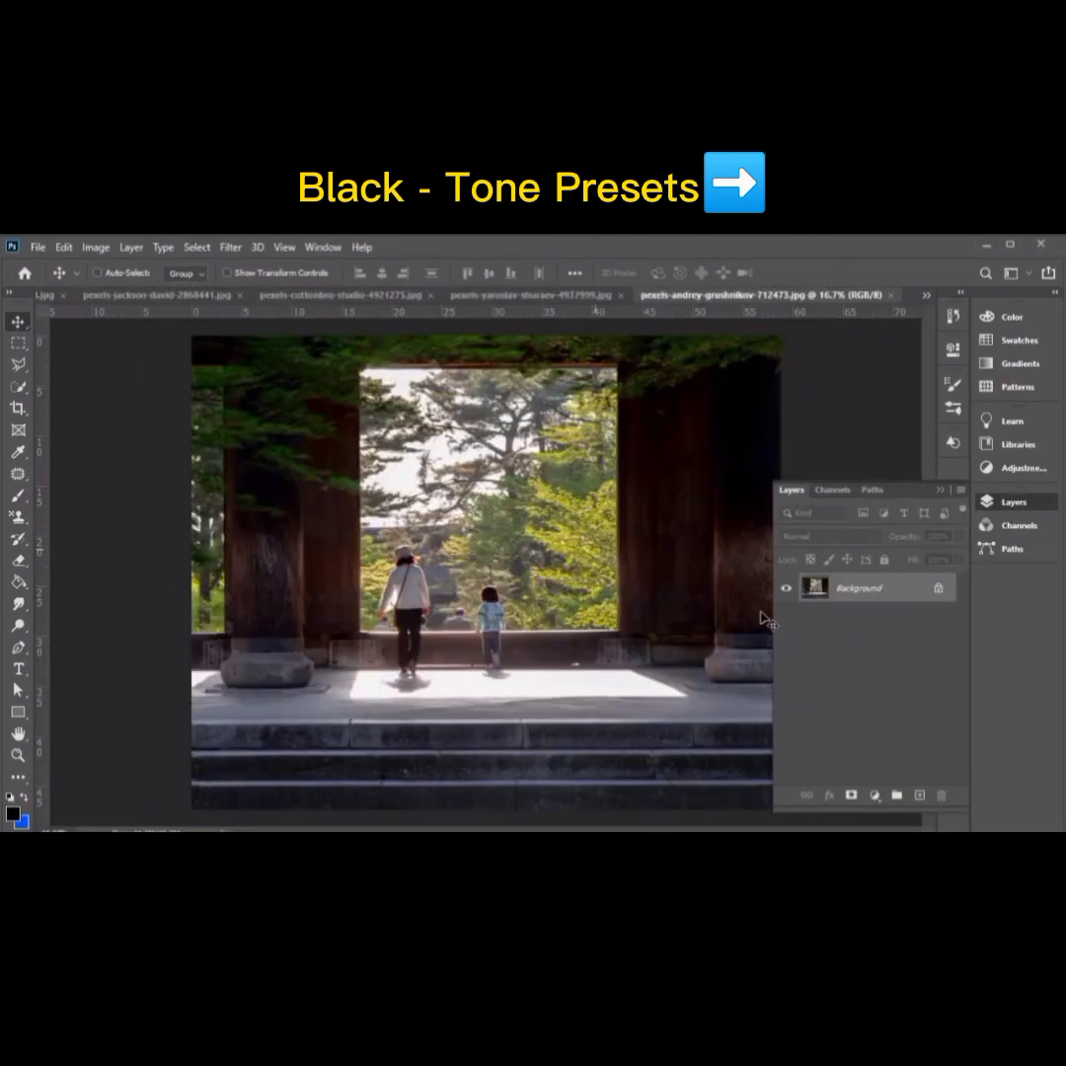
right_click(879, 589)
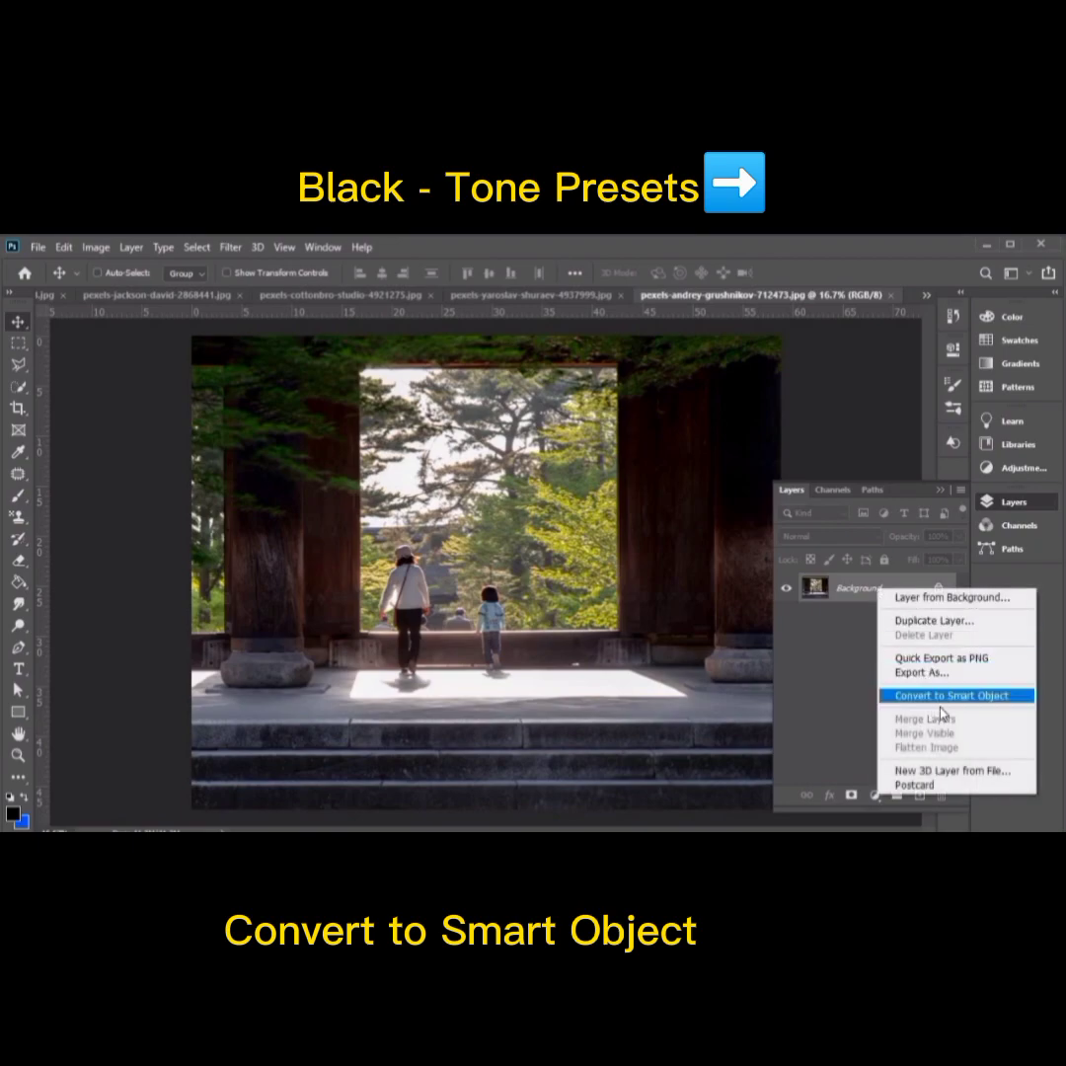
left_click(931, 708)
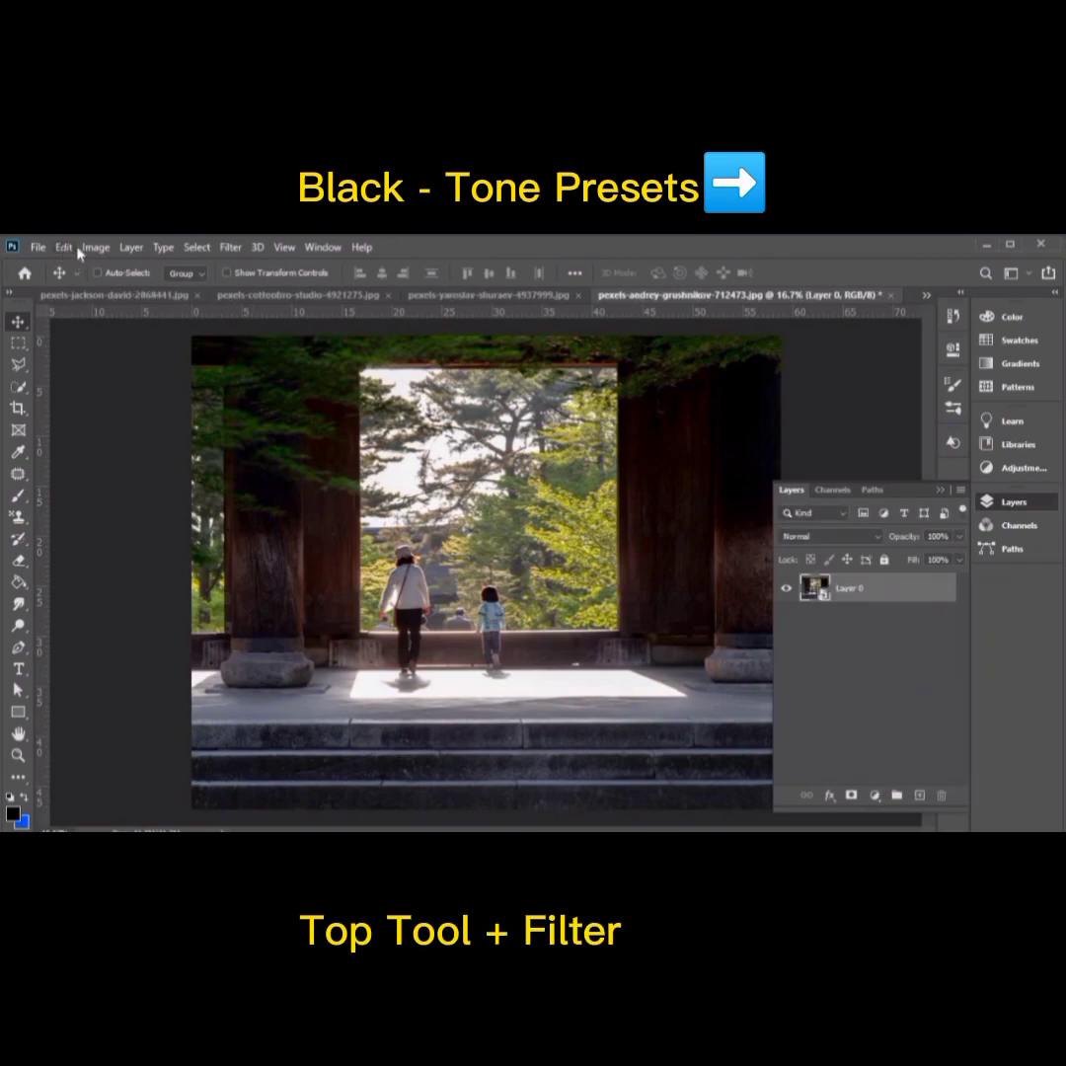
Step: Apply the Camera Raw filter to the gateway photo using the "Black Tone-Webflppy" user preset
left_click(226, 248)
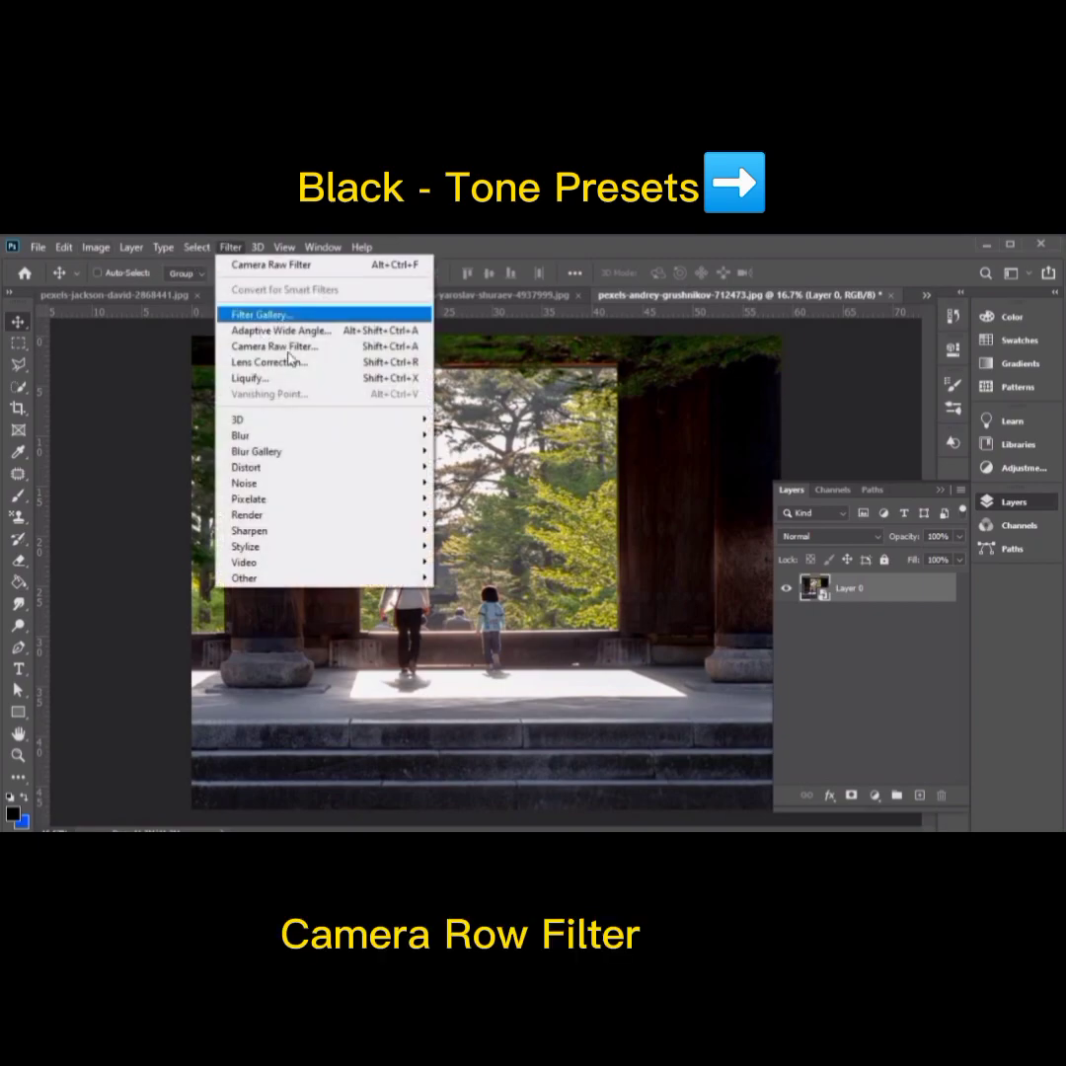
left_click(293, 348)
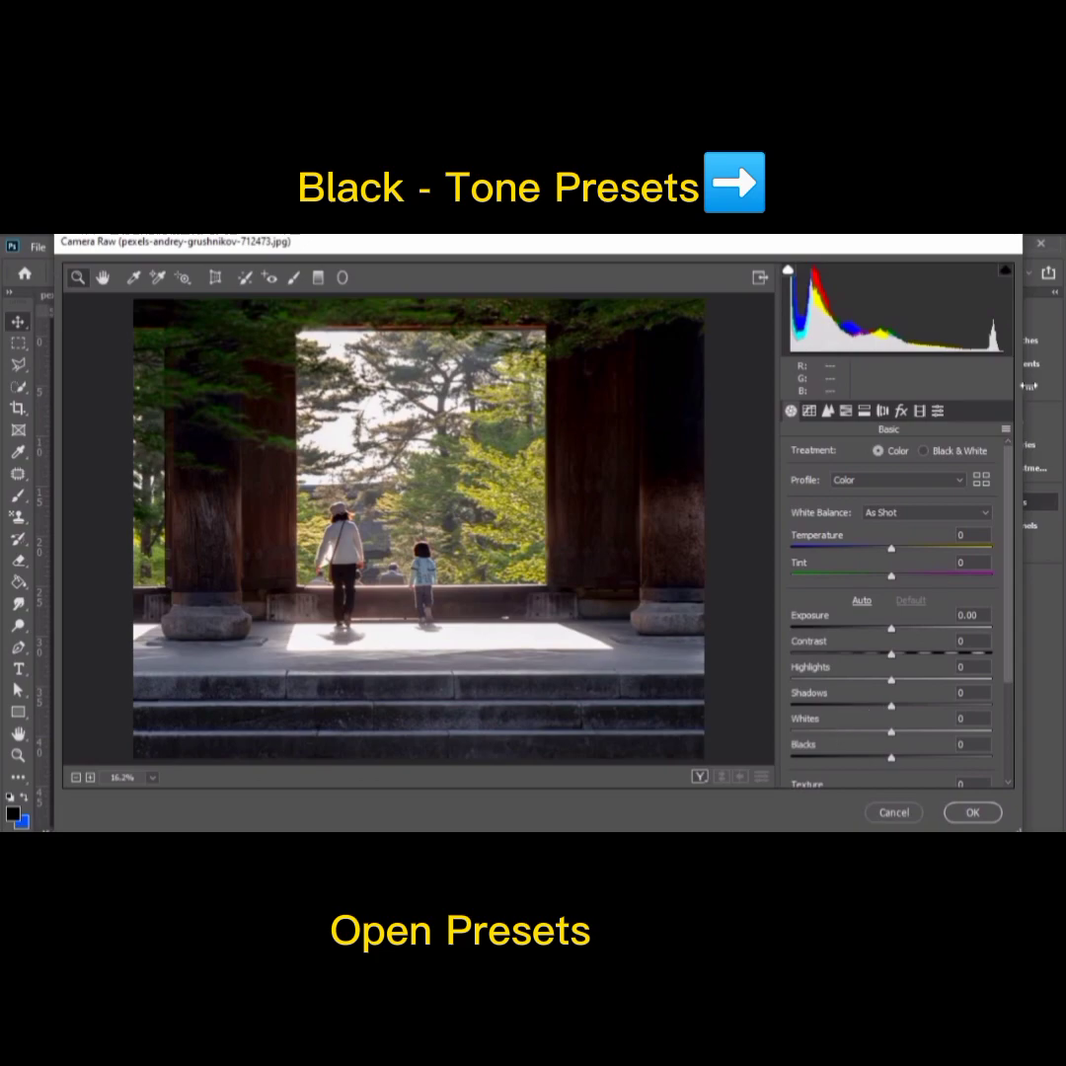
left_click(943, 414)
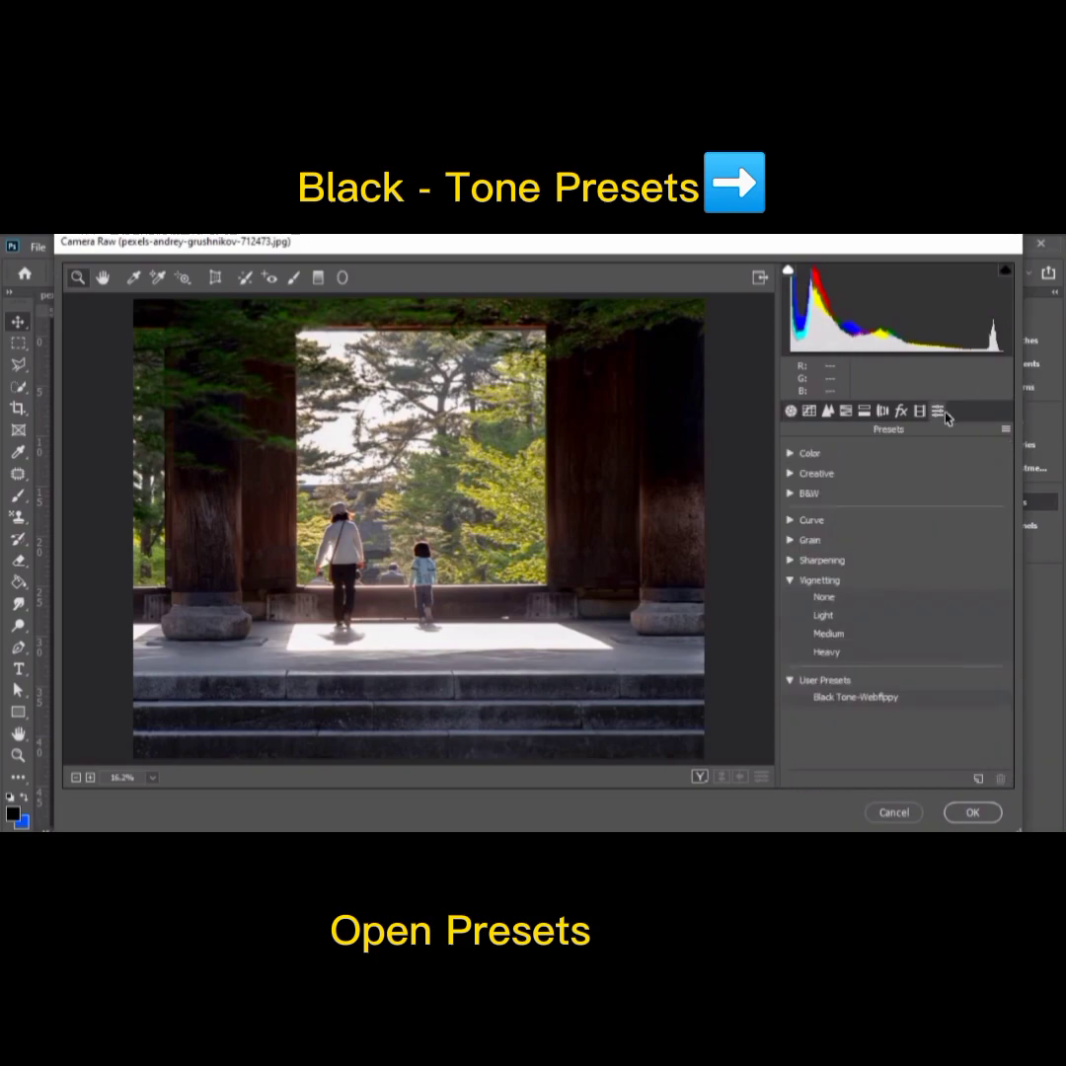
left_click(829, 699)
left_click(829, 698)
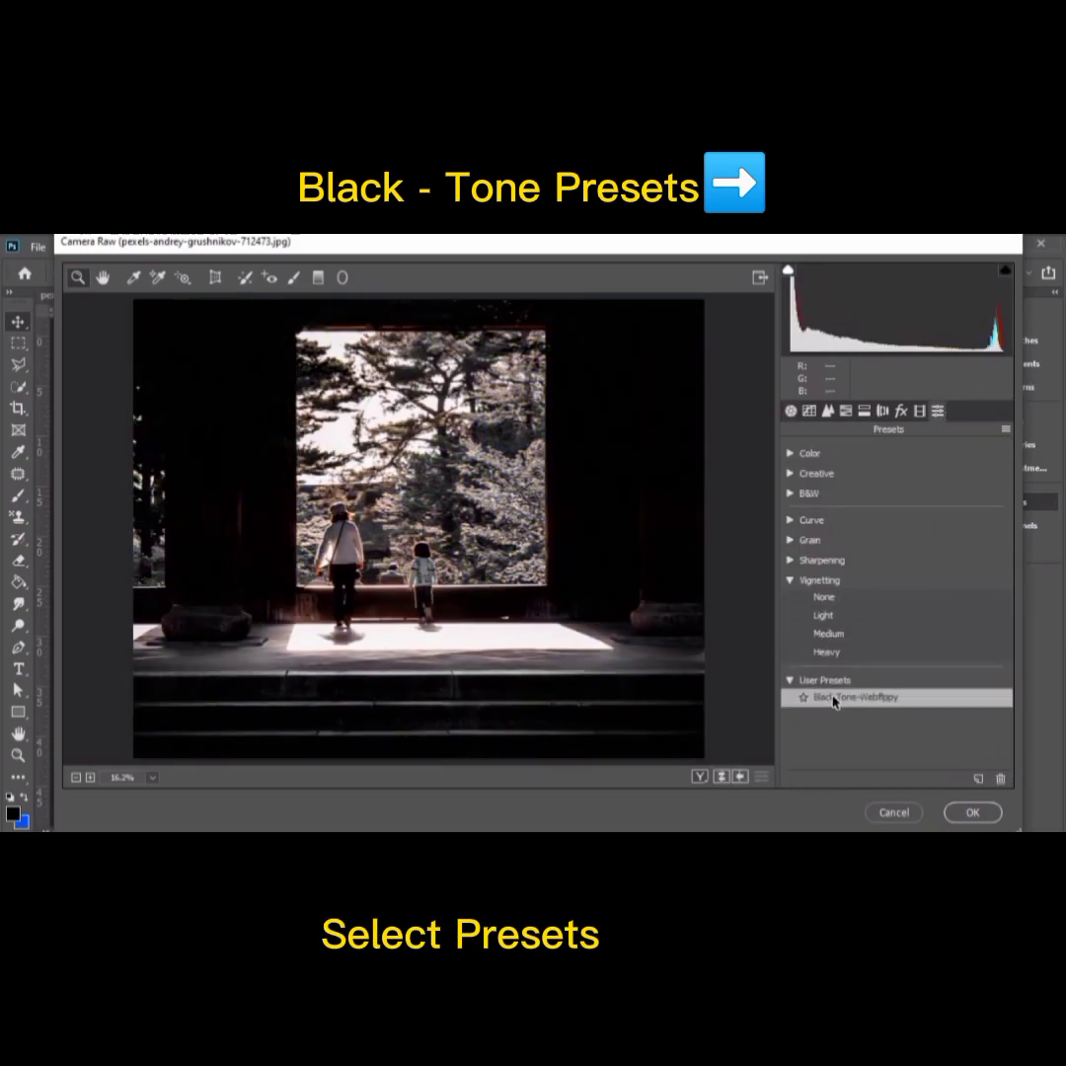
left_click(971, 813)
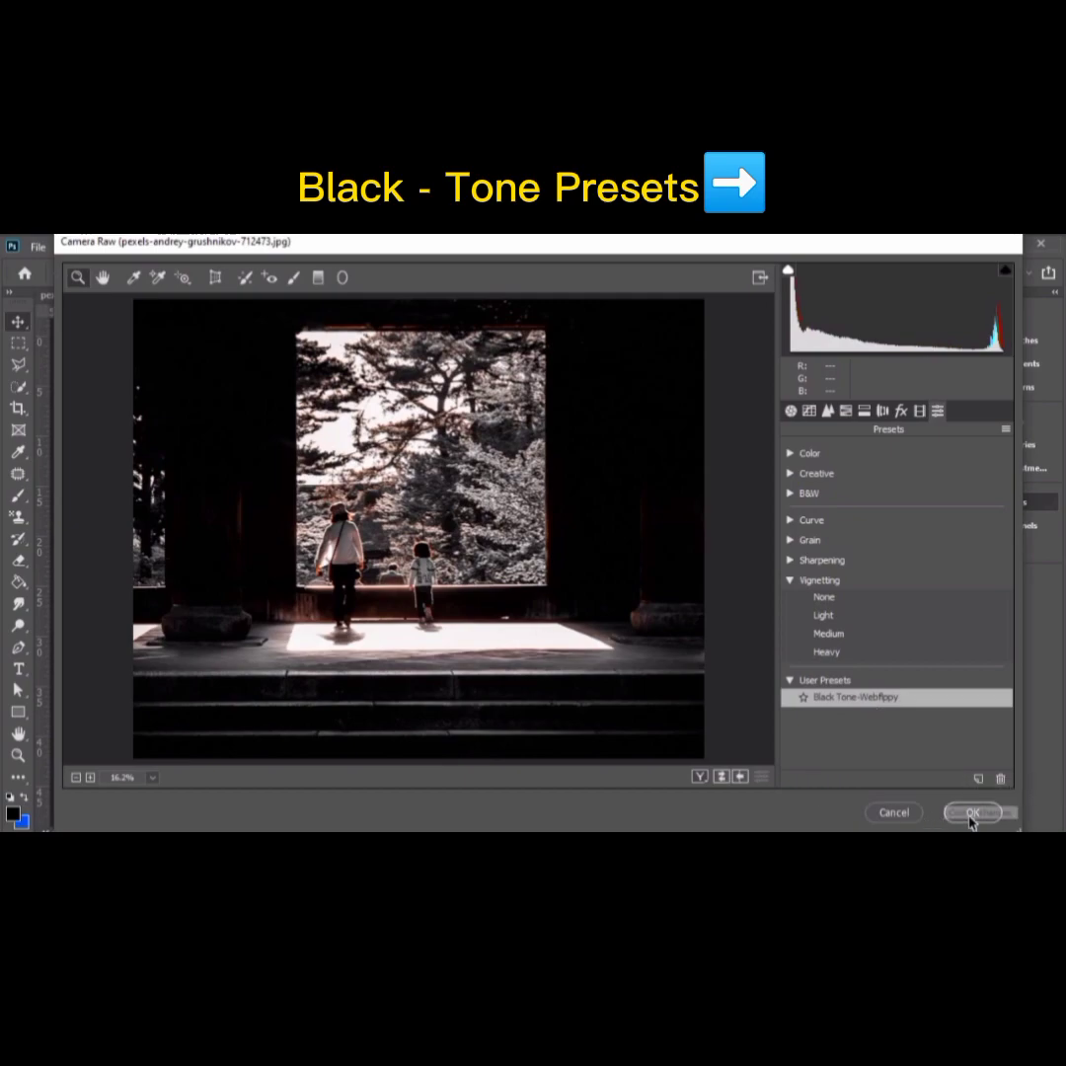